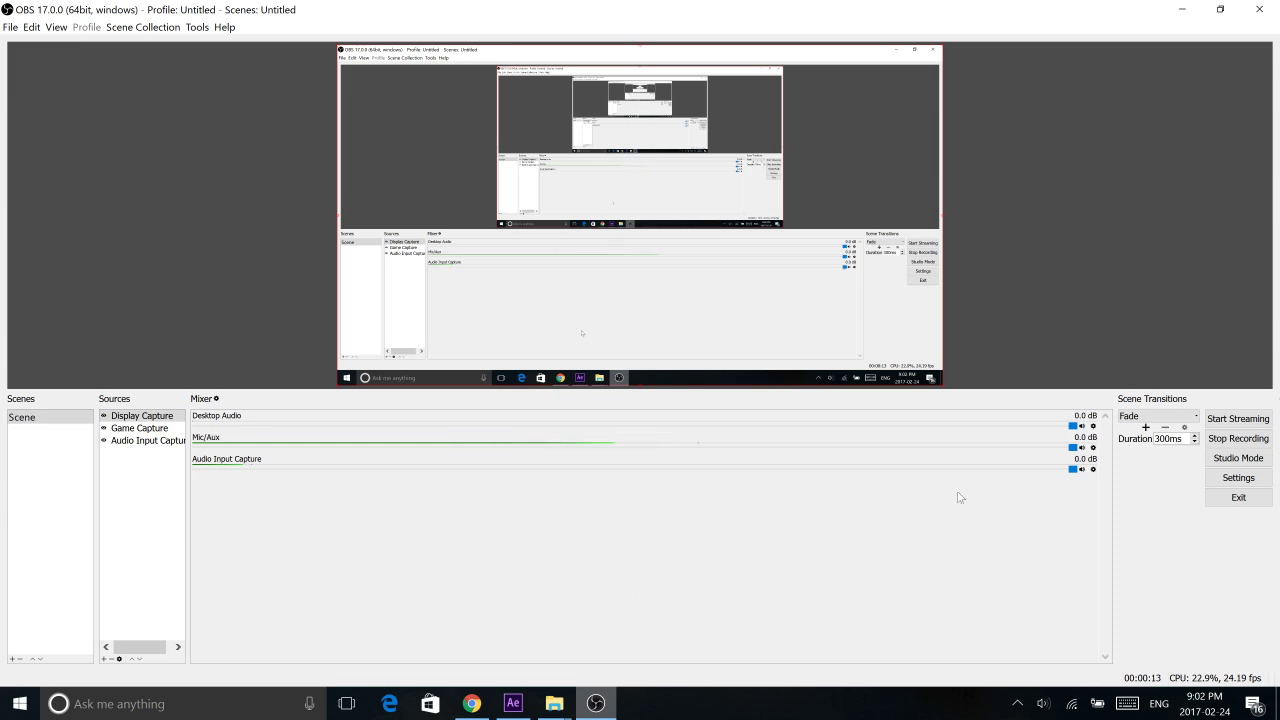
Bring Chrome back, go to the Instagram profile, and play the LOVE YOU video post
left_click(1181, 15)
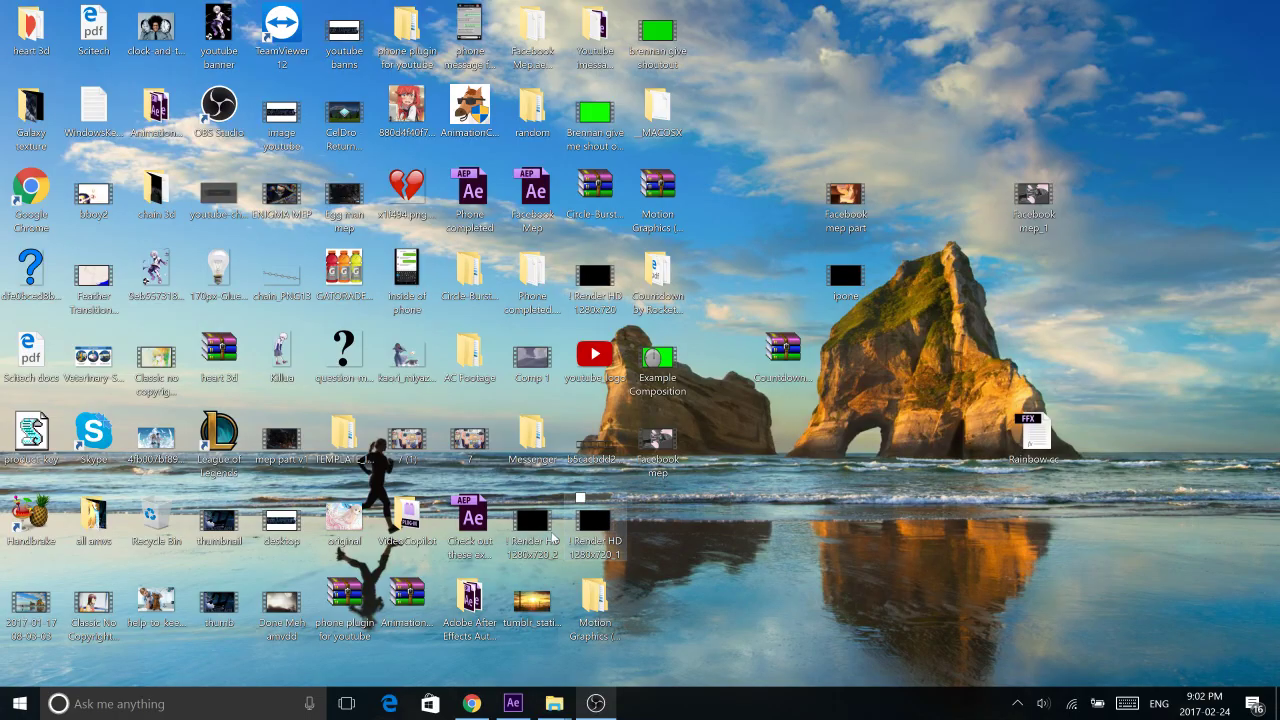
left_click(472, 704)
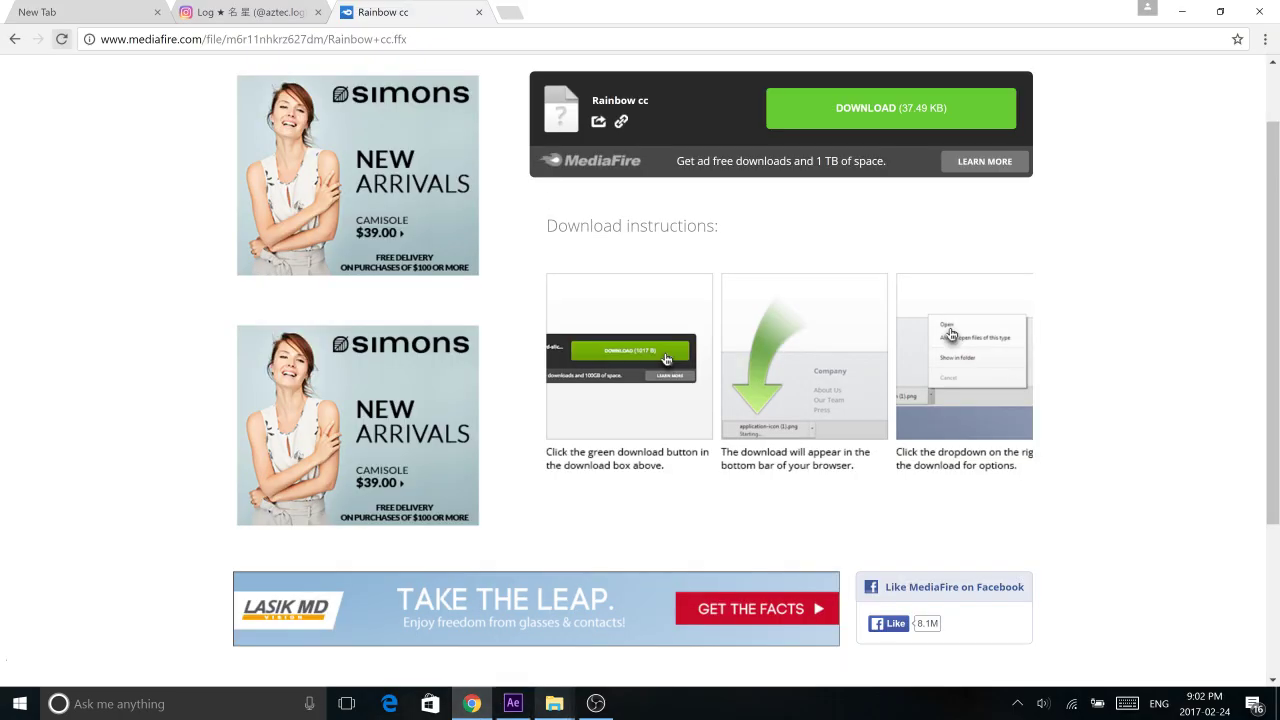
left_click(248, 12)
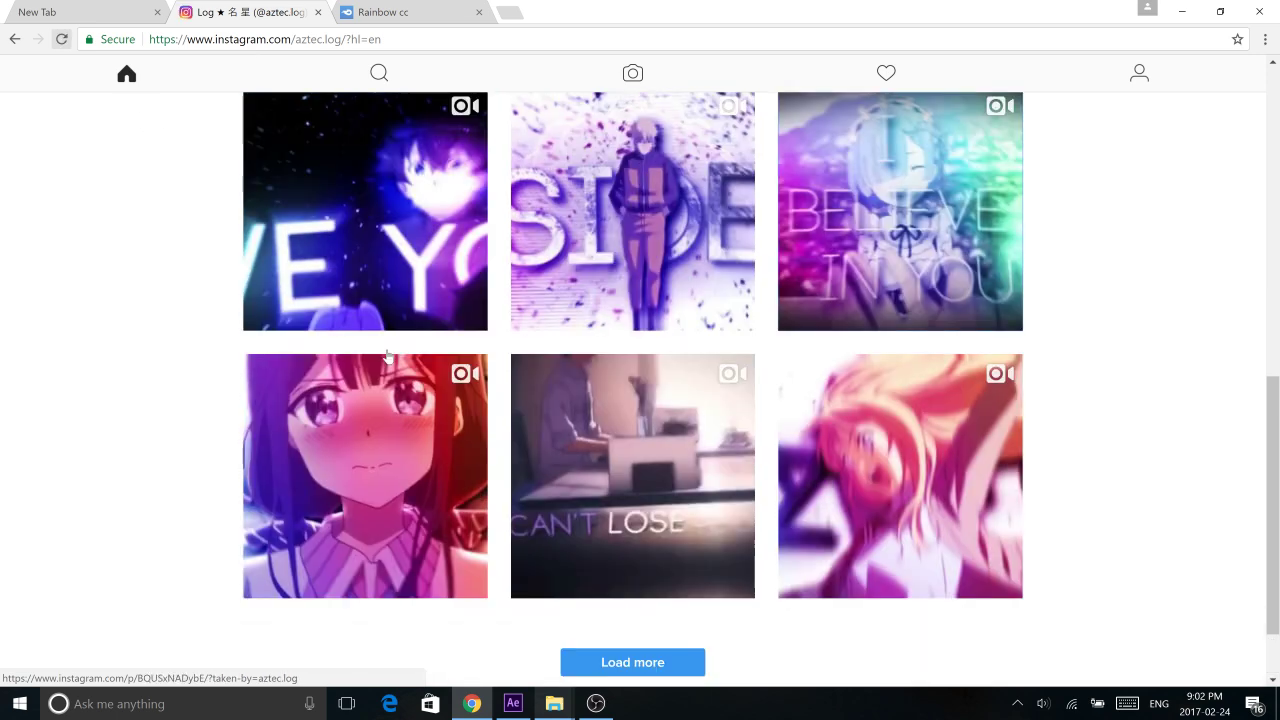
left_click(388, 355)
scroll(400, 330, "up", 2)
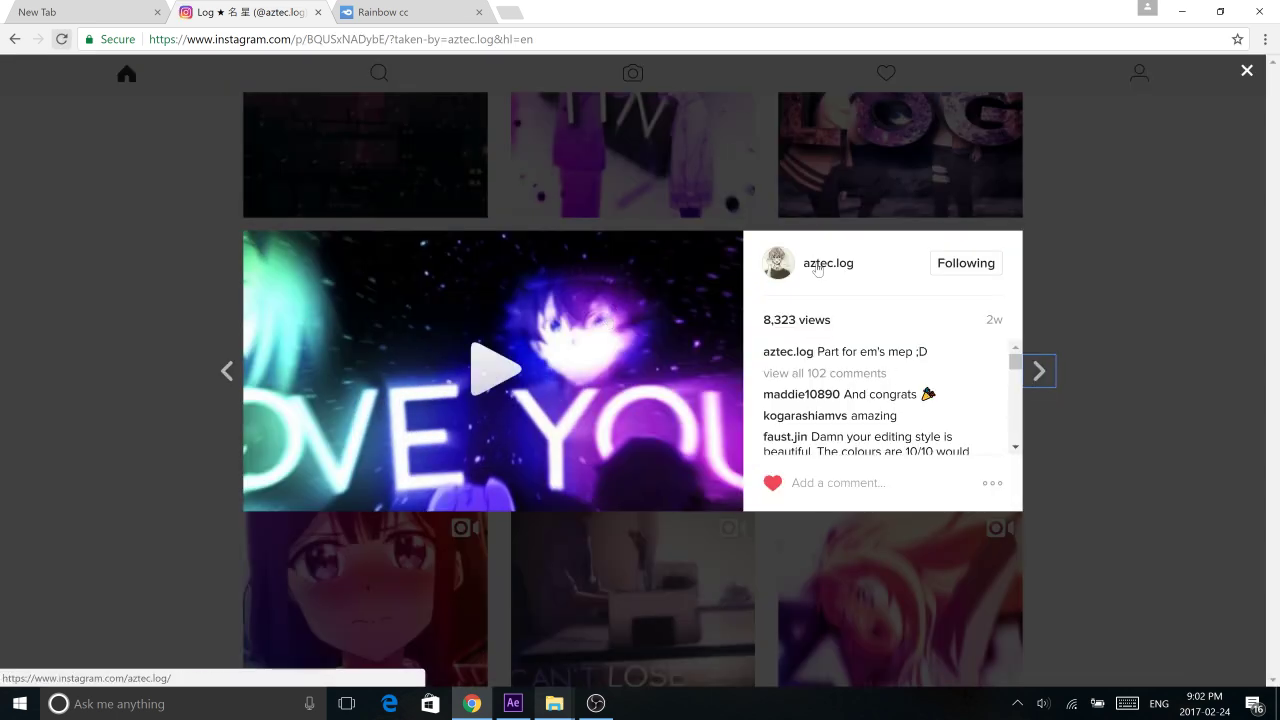
left_click(485, 374)
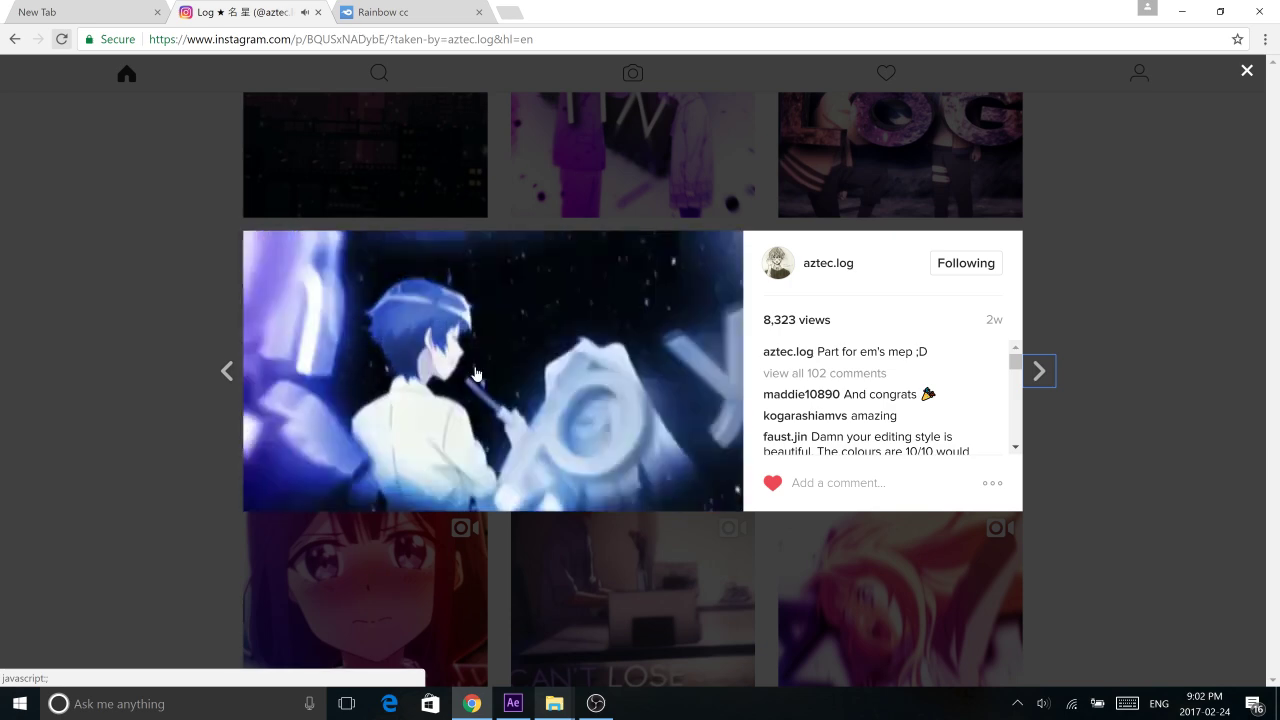
key("Escape")
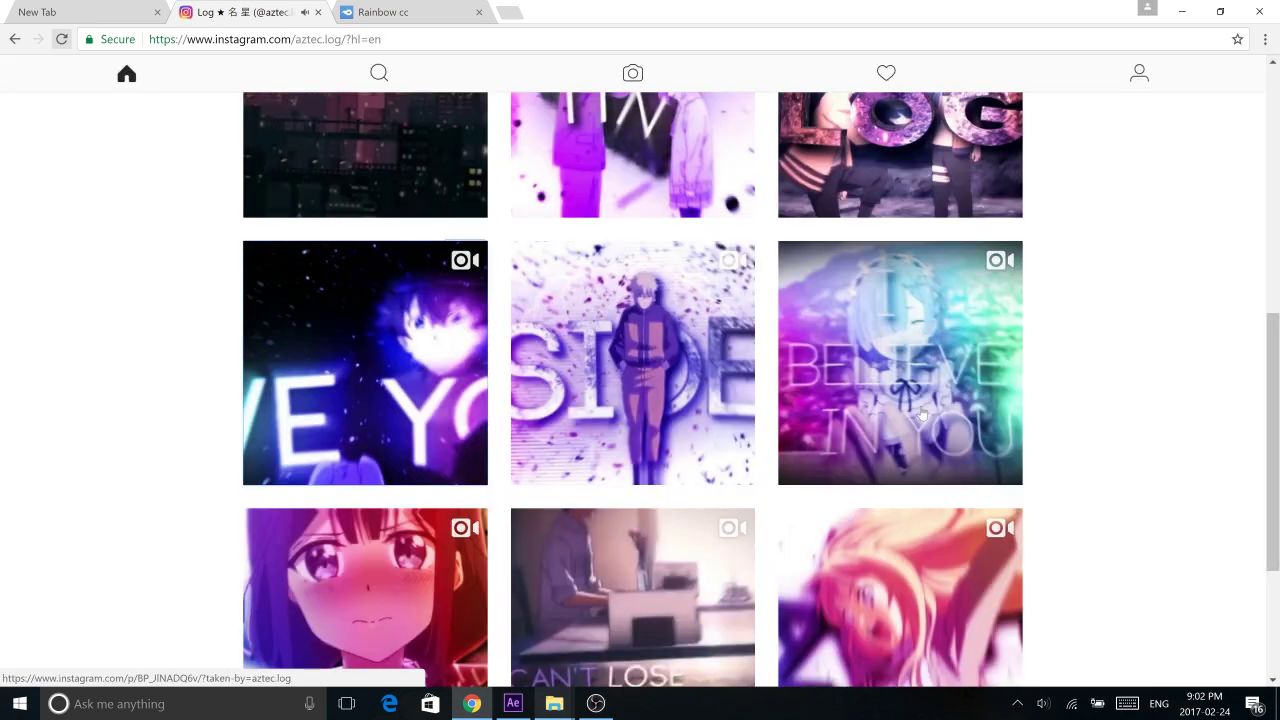
Play the BELIEVE IN YOU video post, close it, and browse the post grid
left_click(921, 413)
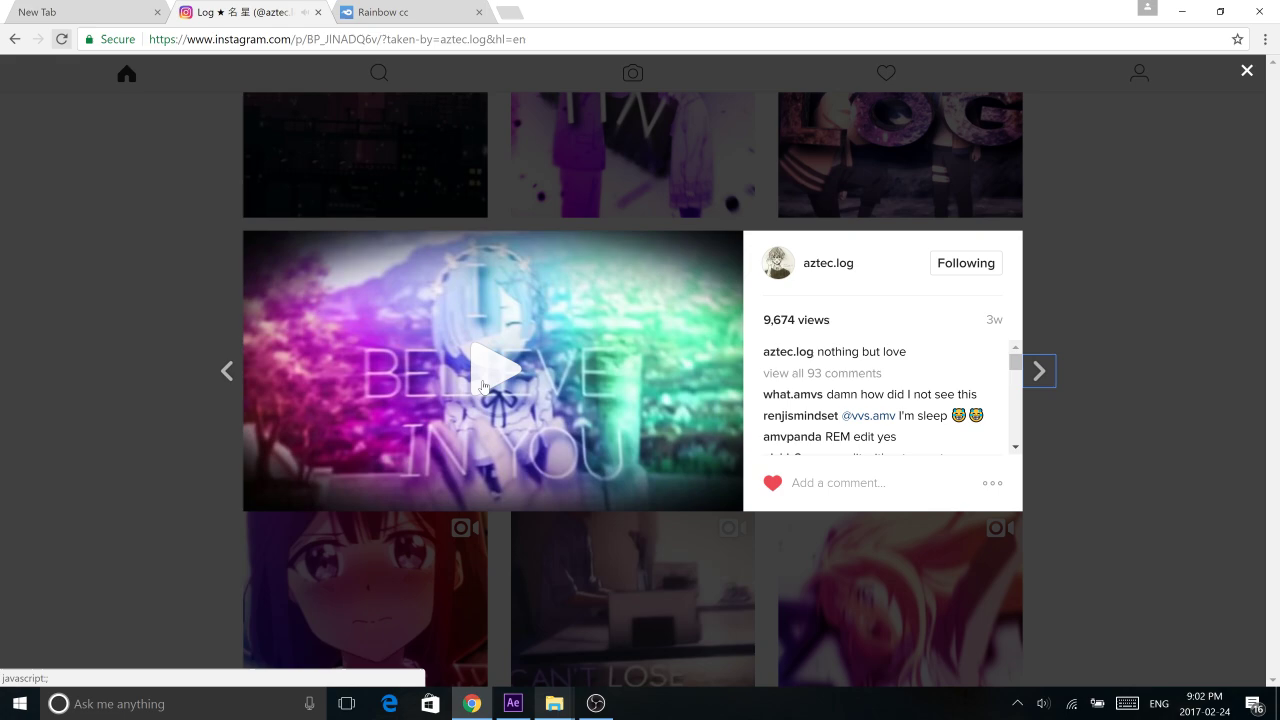
left_click(483, 386)
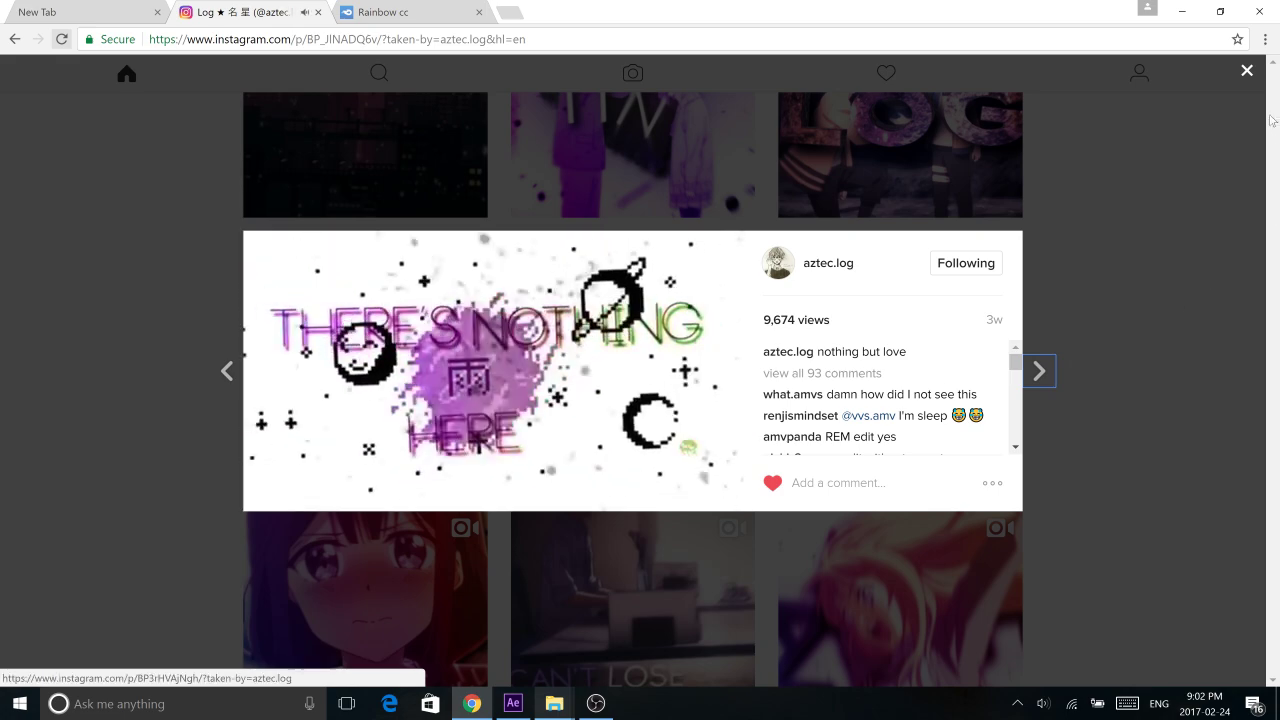
left_click(1246, 70)
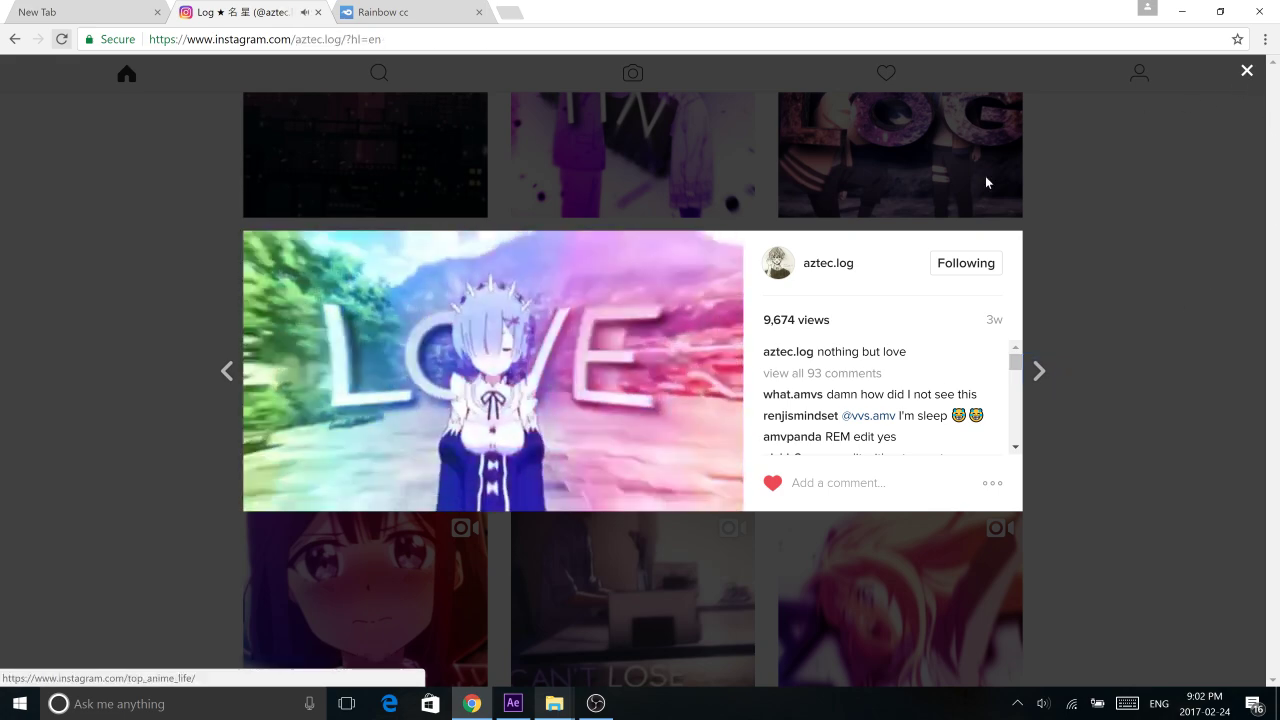
scroll(566, 358, "down", 2)
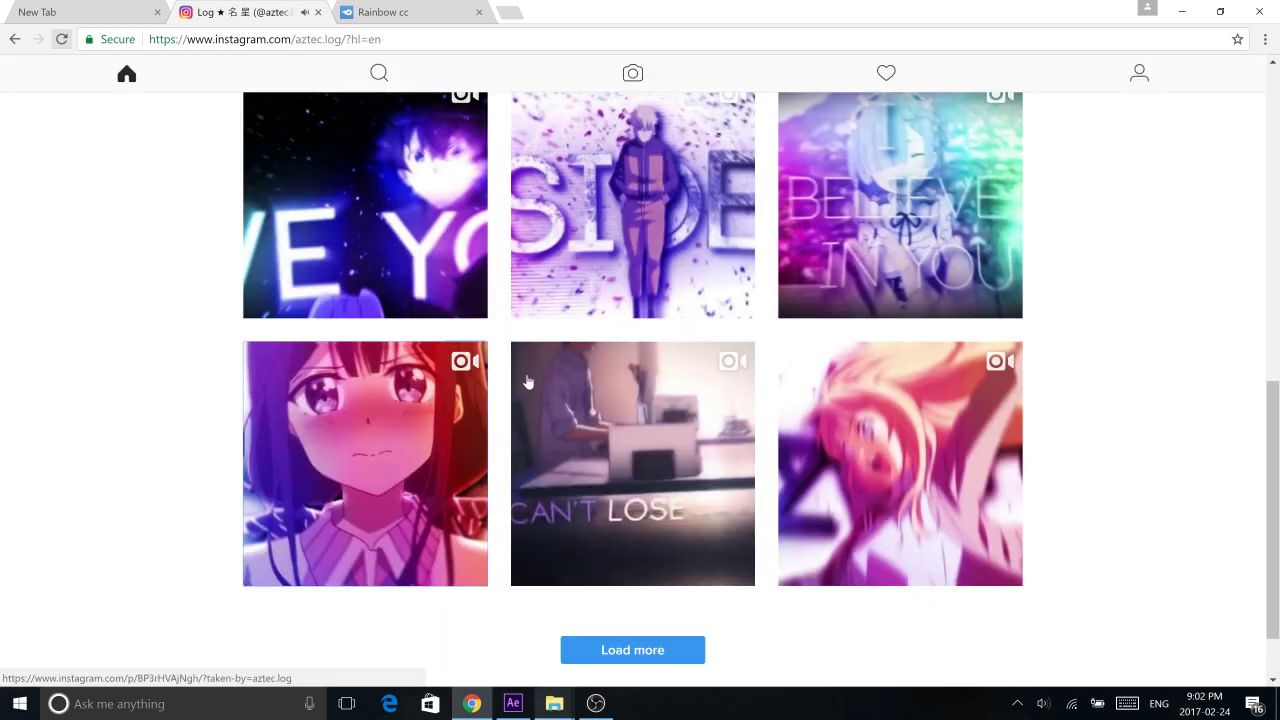
scroll(707, 368, "up", 2)
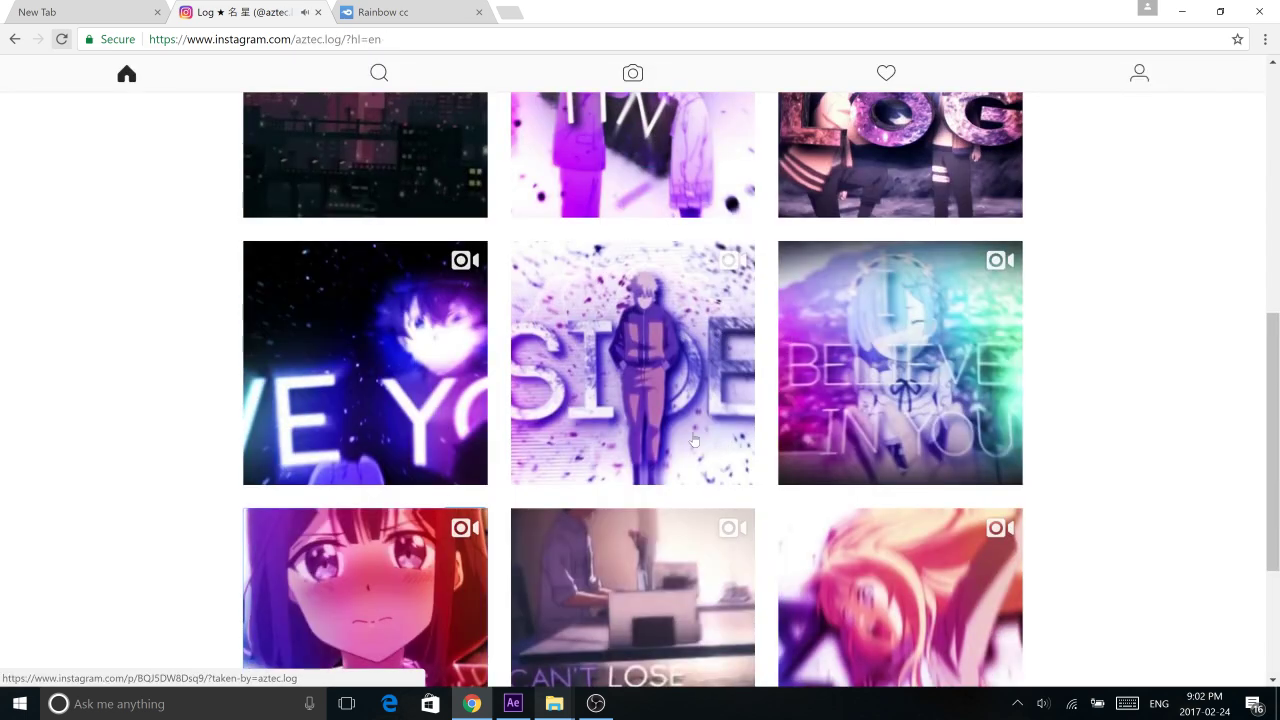
scroll(694, 441, "up", 6)
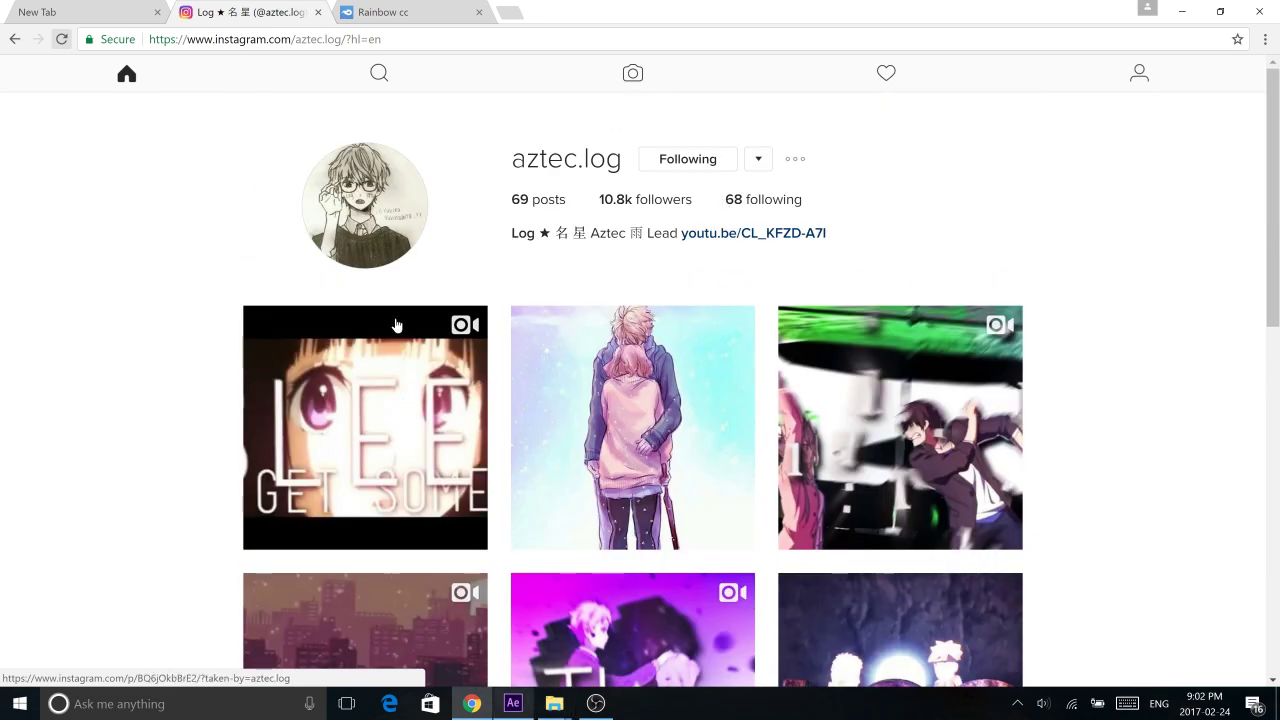
scroll(200, 557, "down", 2)
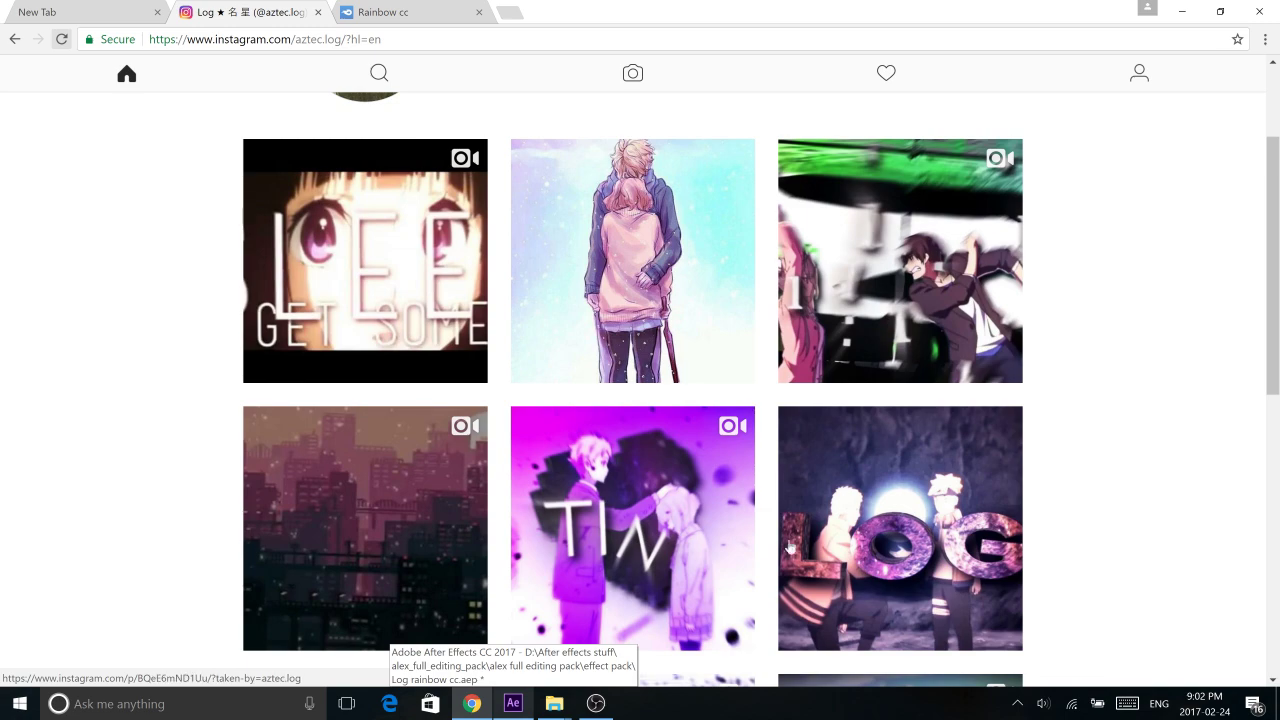
scroll(790, 547, "down", 2)
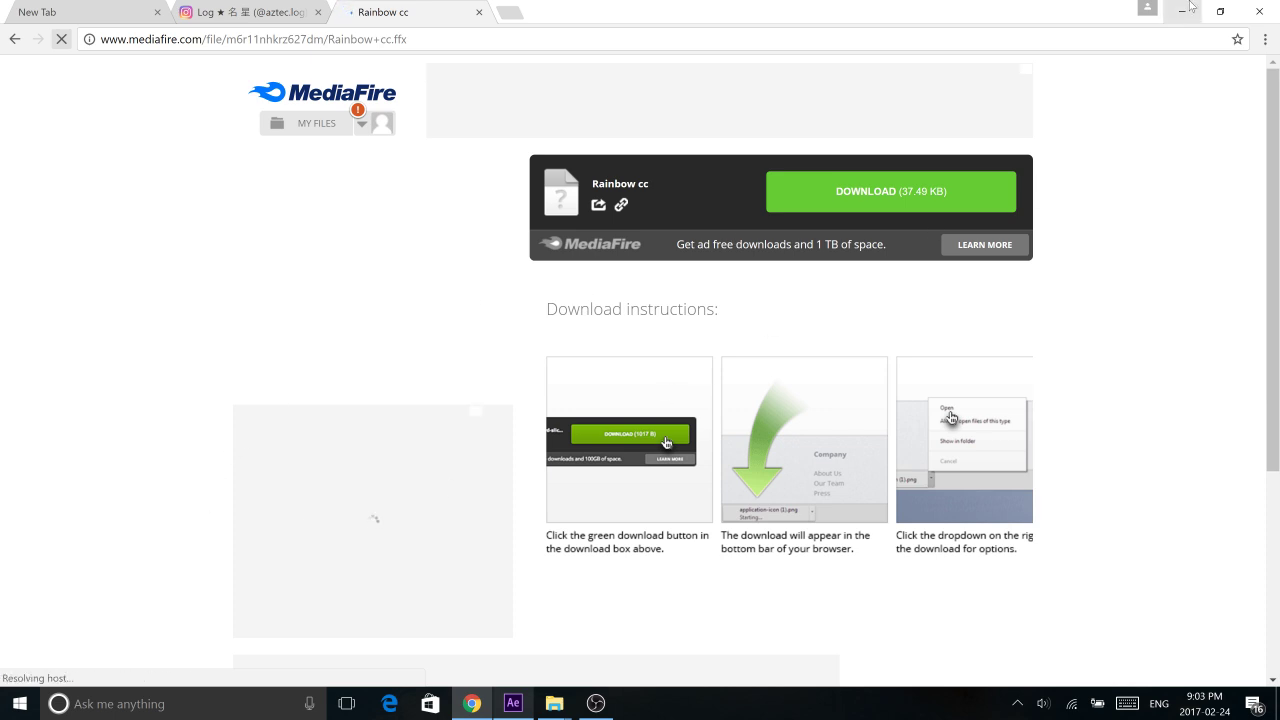
Minimize Chrome to reveal the desktop with the Rainbow cc preset file
left_click(1189, 6)
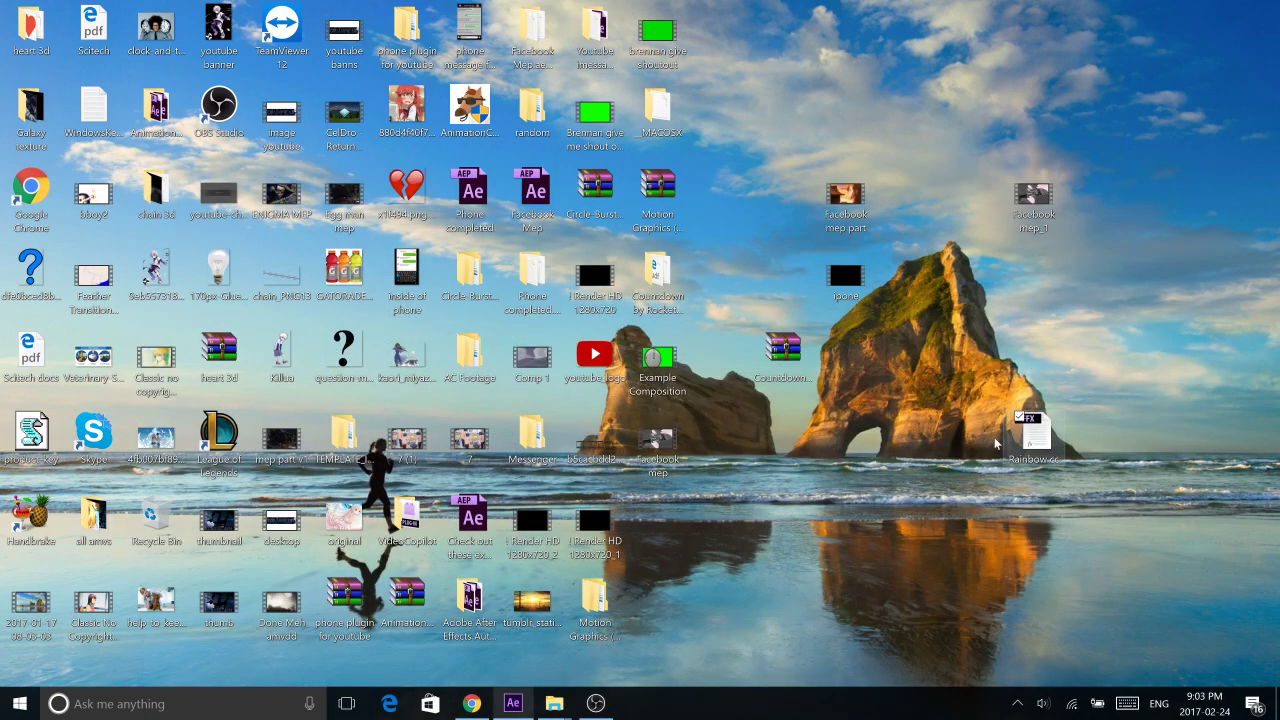
In File Explorer, browse C:\Program Files\Adobe into the Adobe After Effects CC 2017 folder
left_click_drag(1025, 484, 1026, 318)
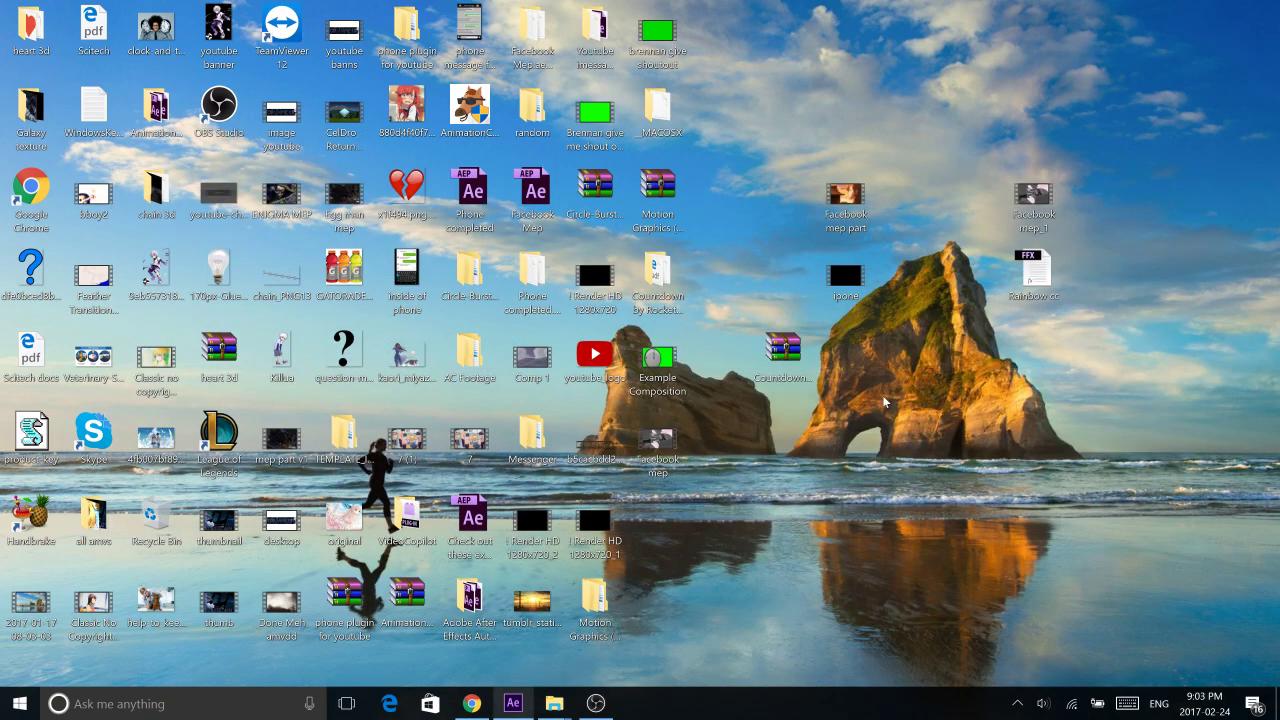
mouse_move(554, 706)
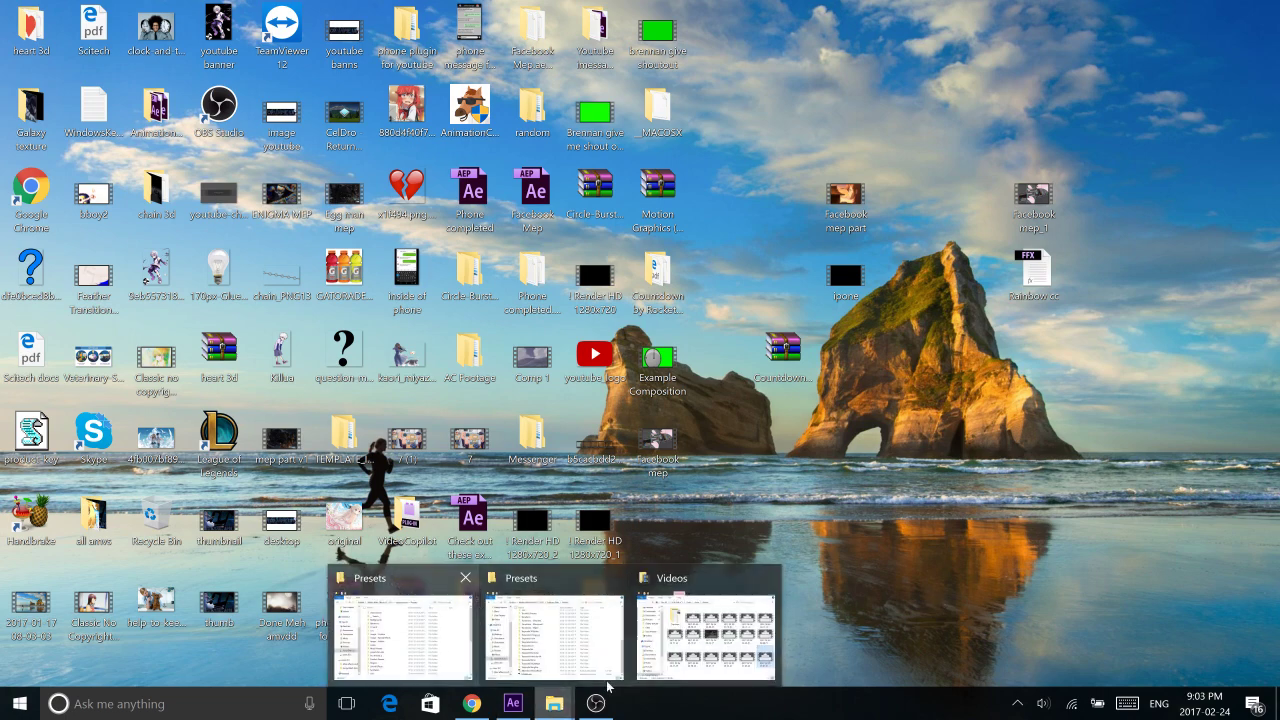
left_click(706, 625)
scroll(400, 470, "down", 1)
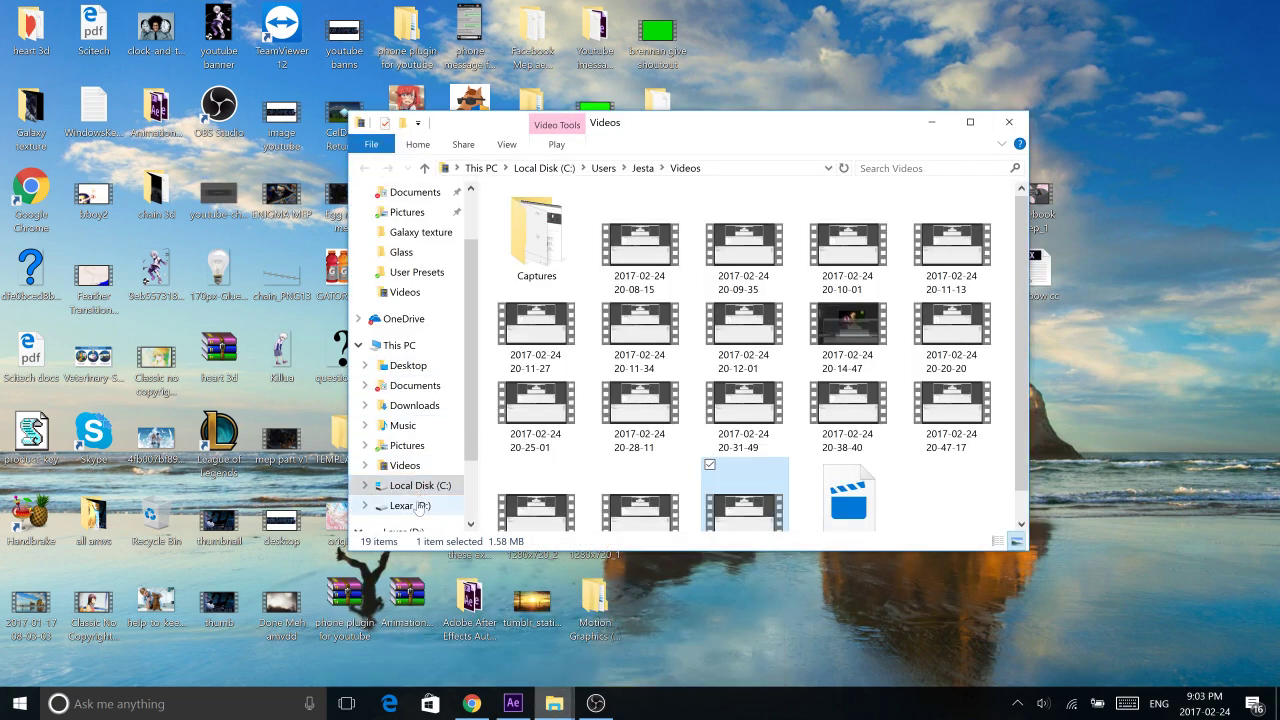
left_click(385, 487)
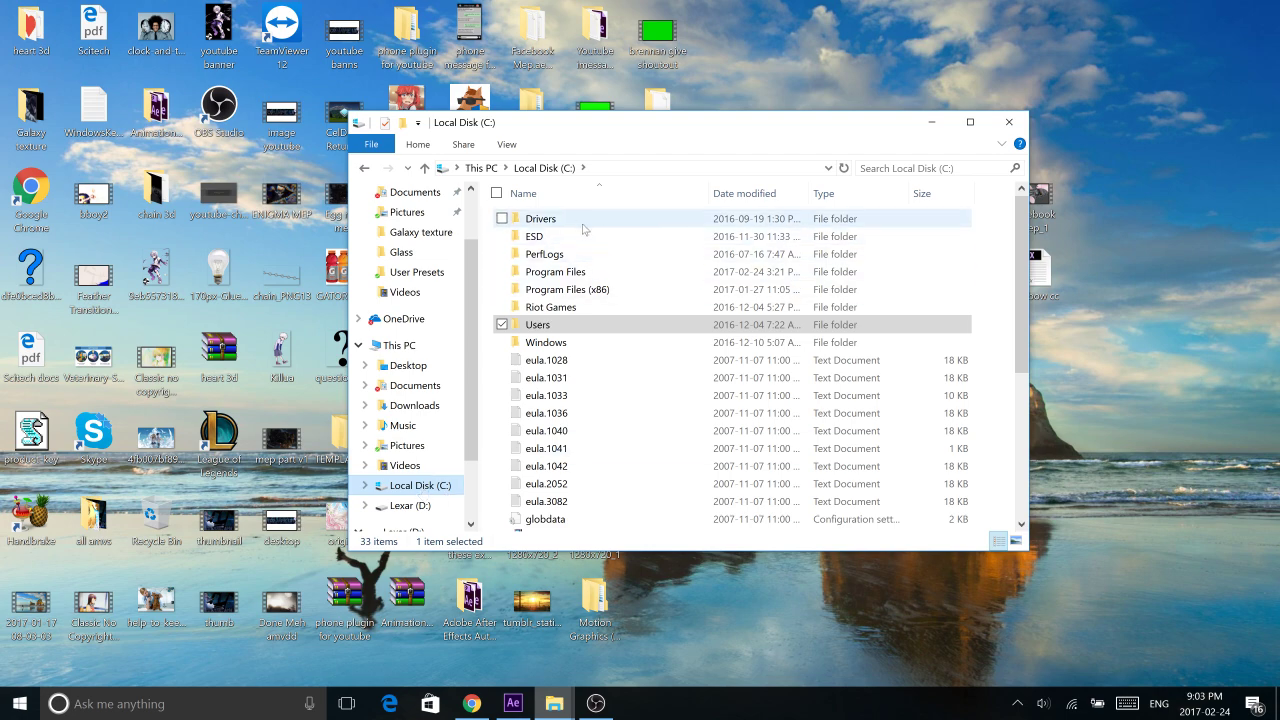
double_click(567, 277)
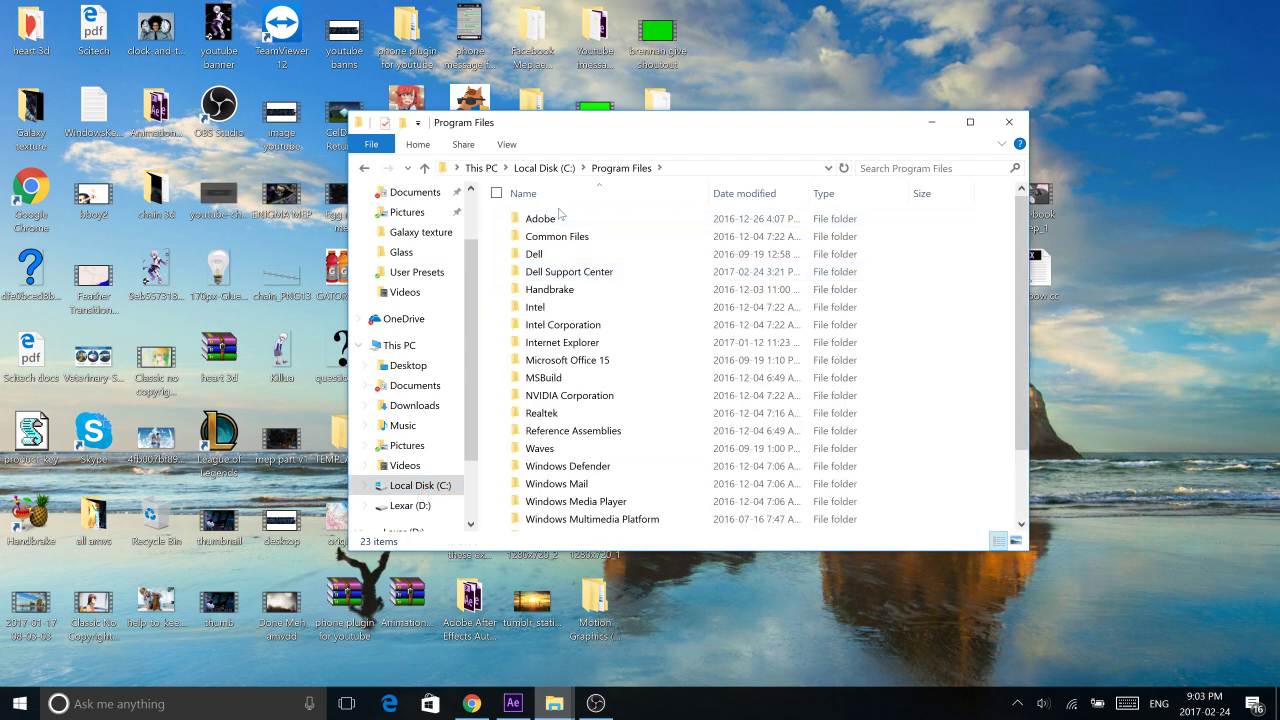
left_click(559, 224)
double_click(559, 222)
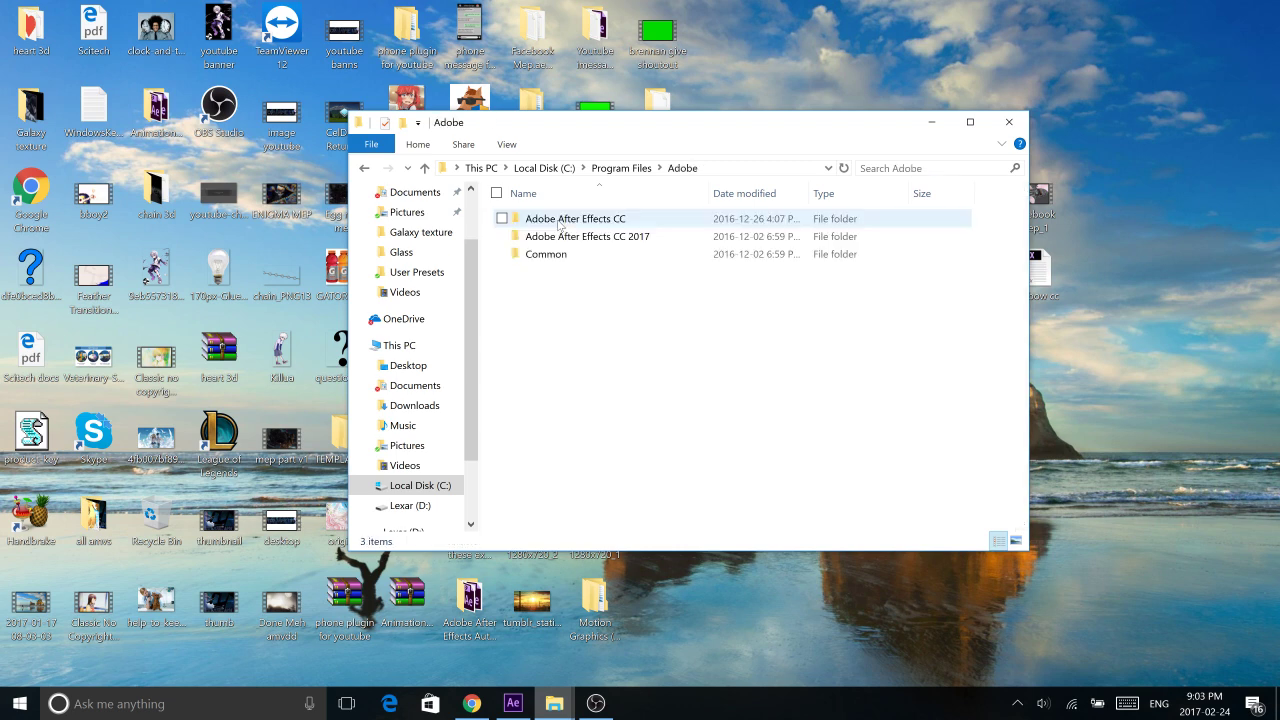
double_click(611, 238)
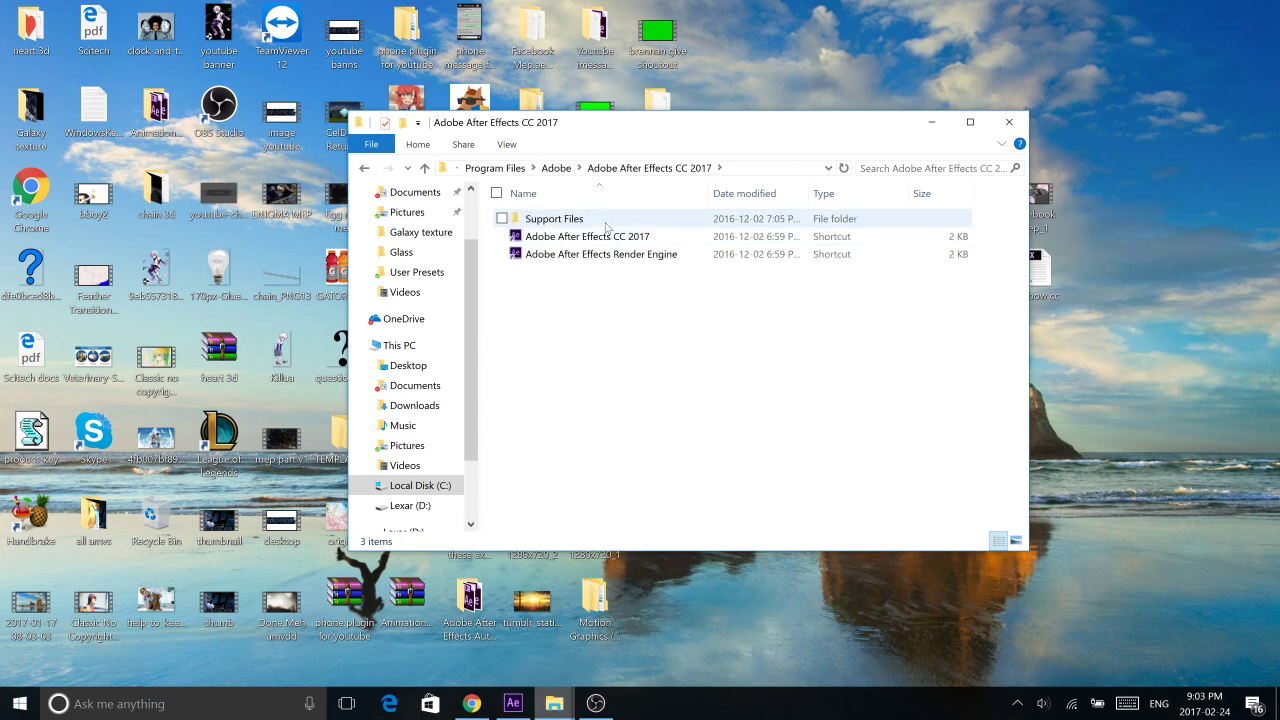
Open Support Files and then its Presets folder
left_click(606, 227)
double_click(606, 228)
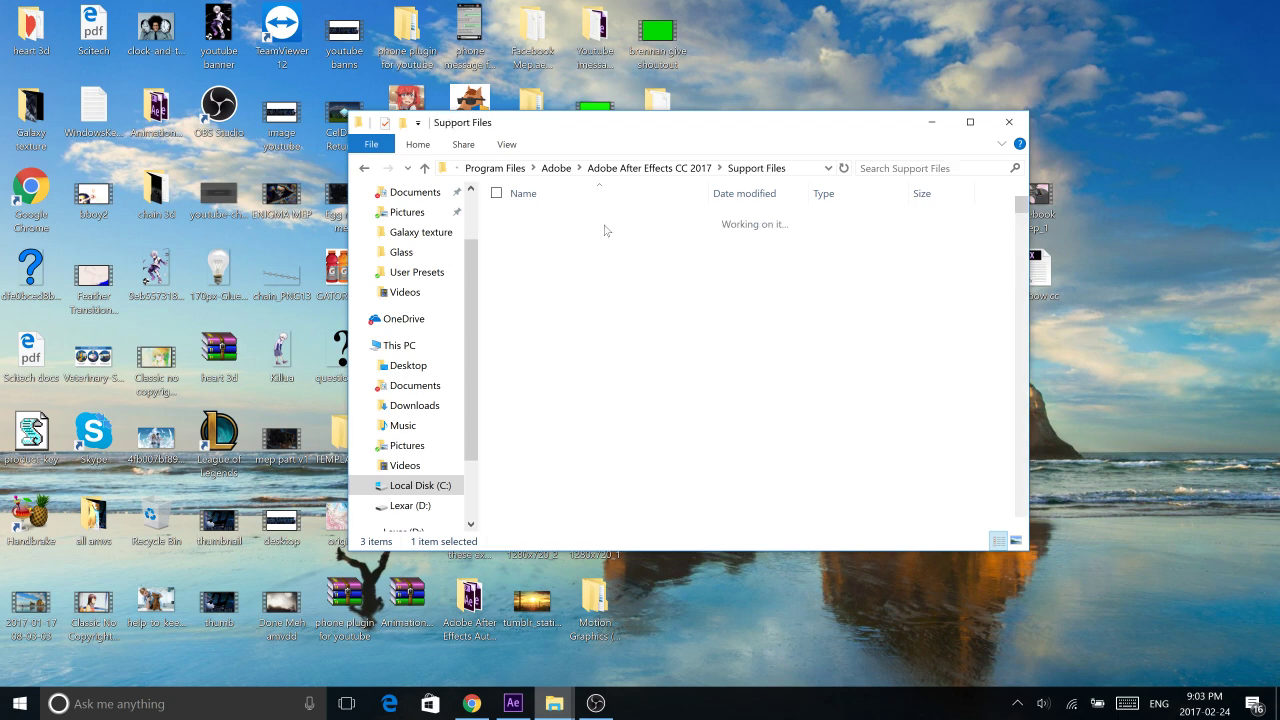
scroll(598, 346, "down", 1)
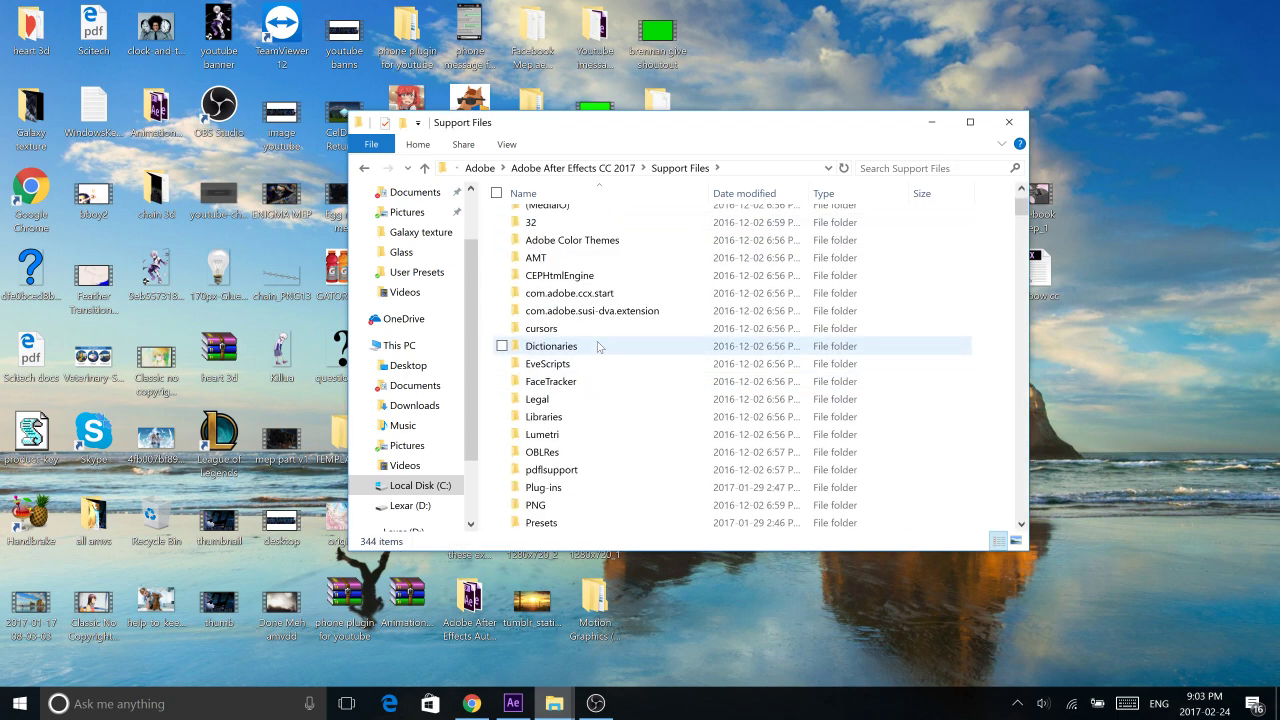
scroll(600, 480, "down", 1)
double_click(581, 477)
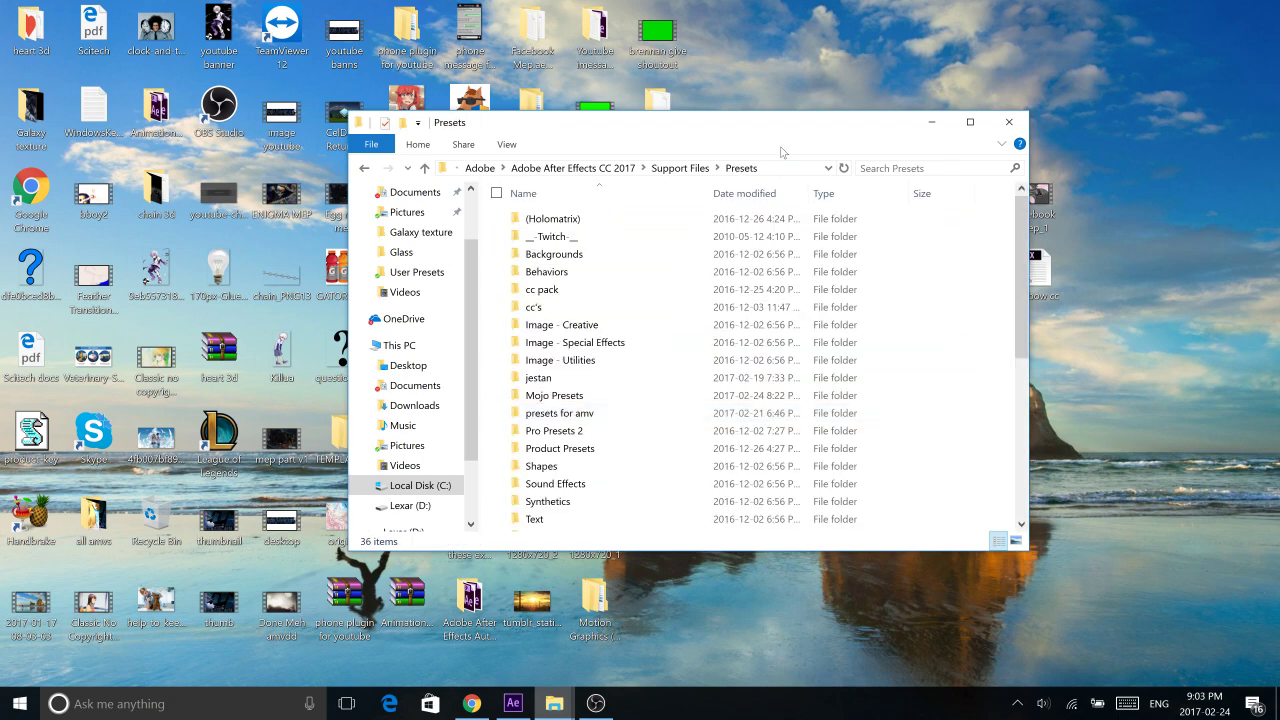
Move the Rainbow cc preset file from the desktop into the Presets folder, then put the window away
left_click_drag(785, 125, 592, 86)
left_click(1038, 288)
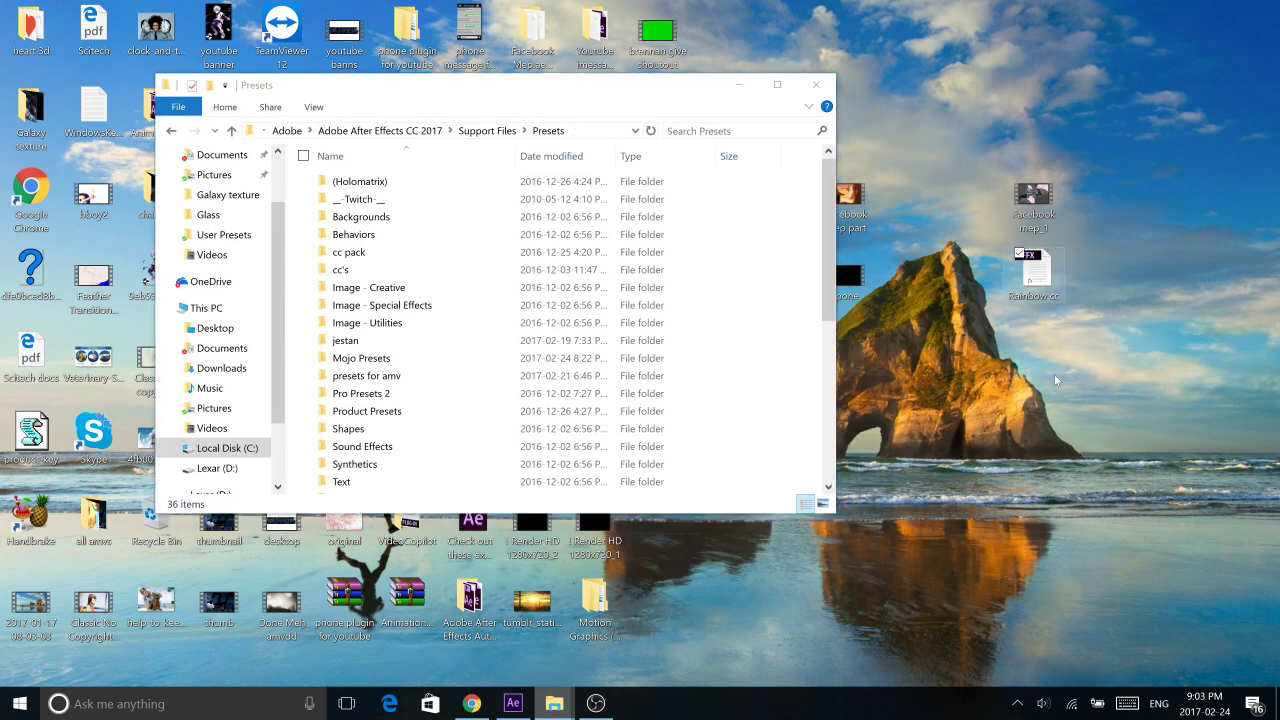
left_click_drag(375, 325, 428, 350)
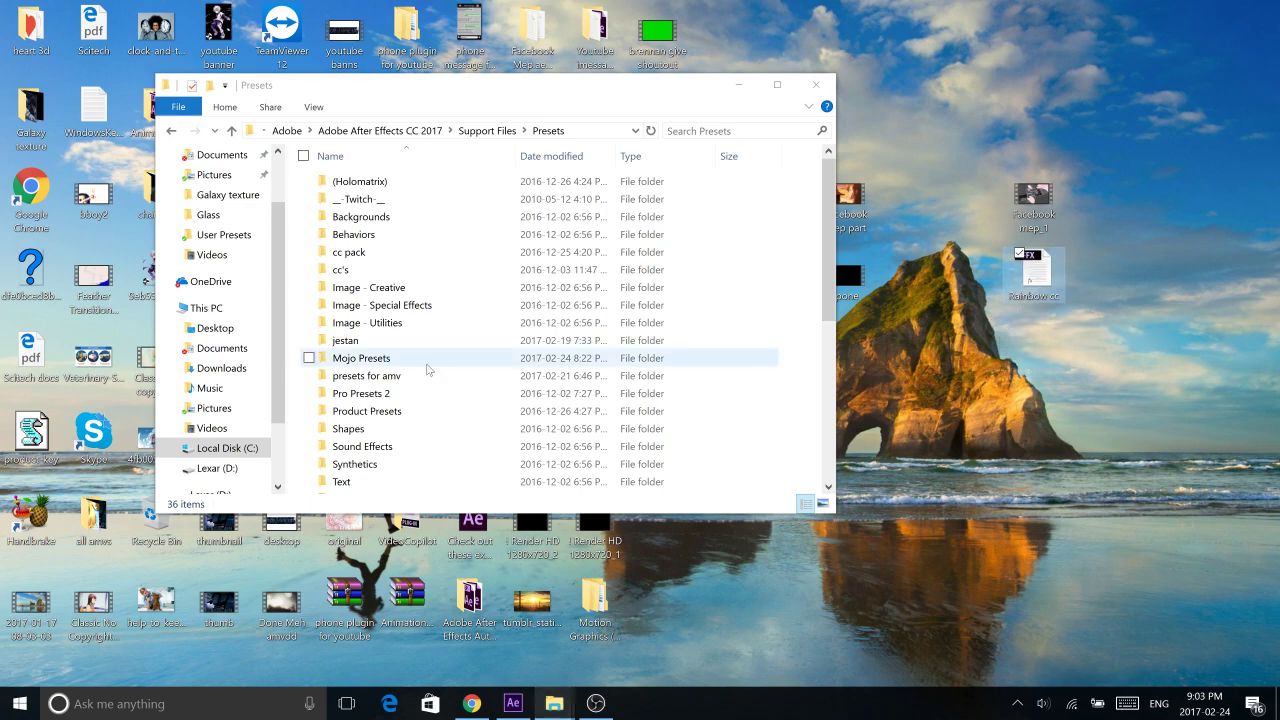
scroll(428, 366, "down", 3)
scroll(415, 395, "down", 2)
scroll(429, 333, "up", 5)
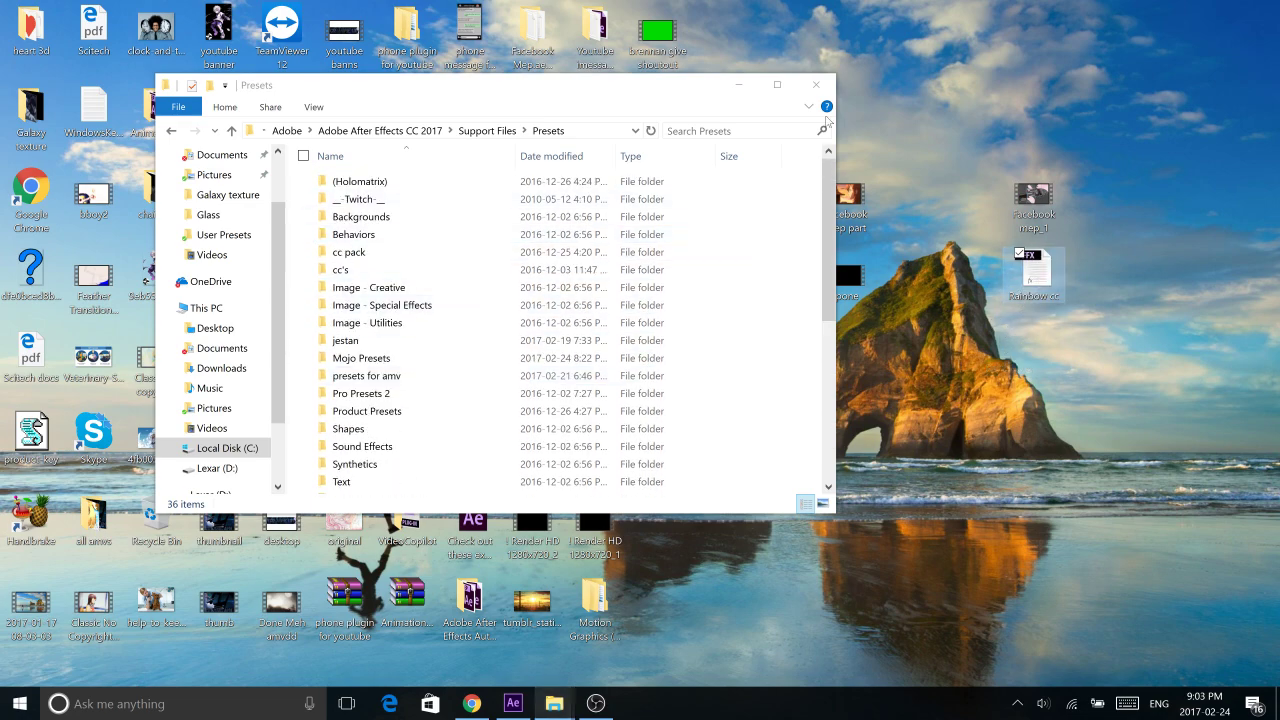
left_click(822, 83)
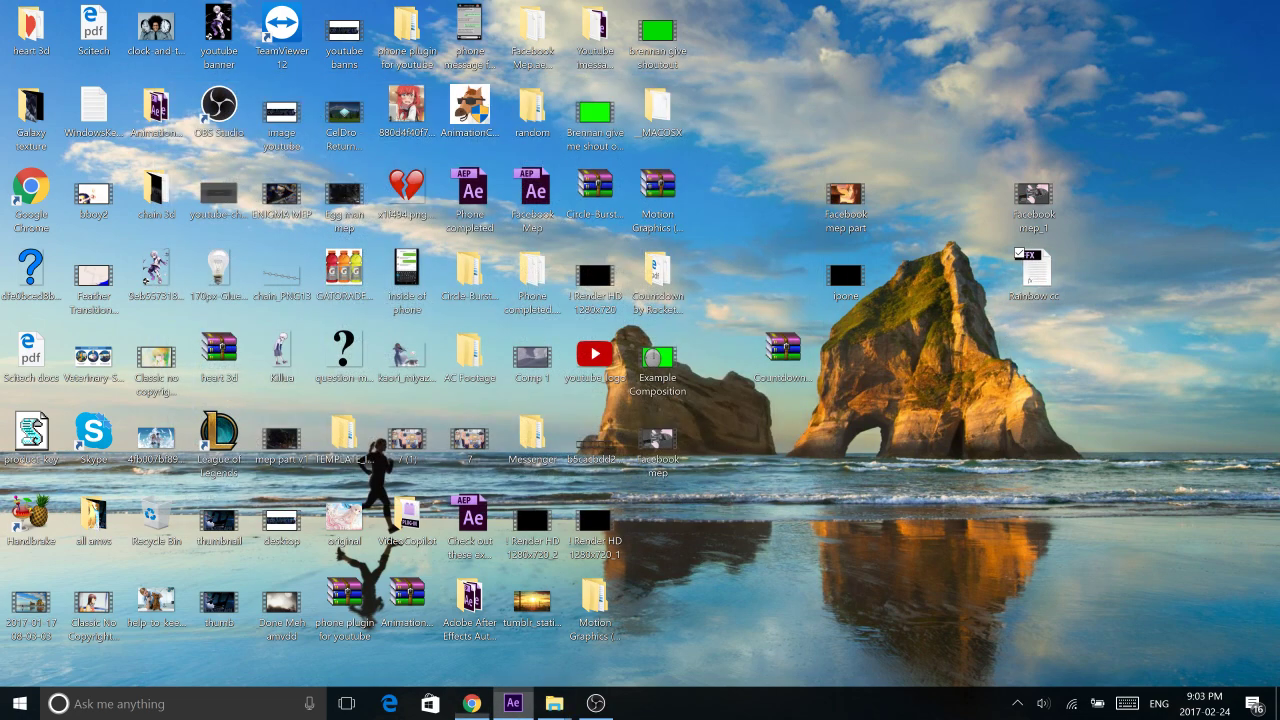
Back in After Effects, search Effects & Presets for 'rainbow' to list the Rainbow cc user preset
left_click(513, 703)
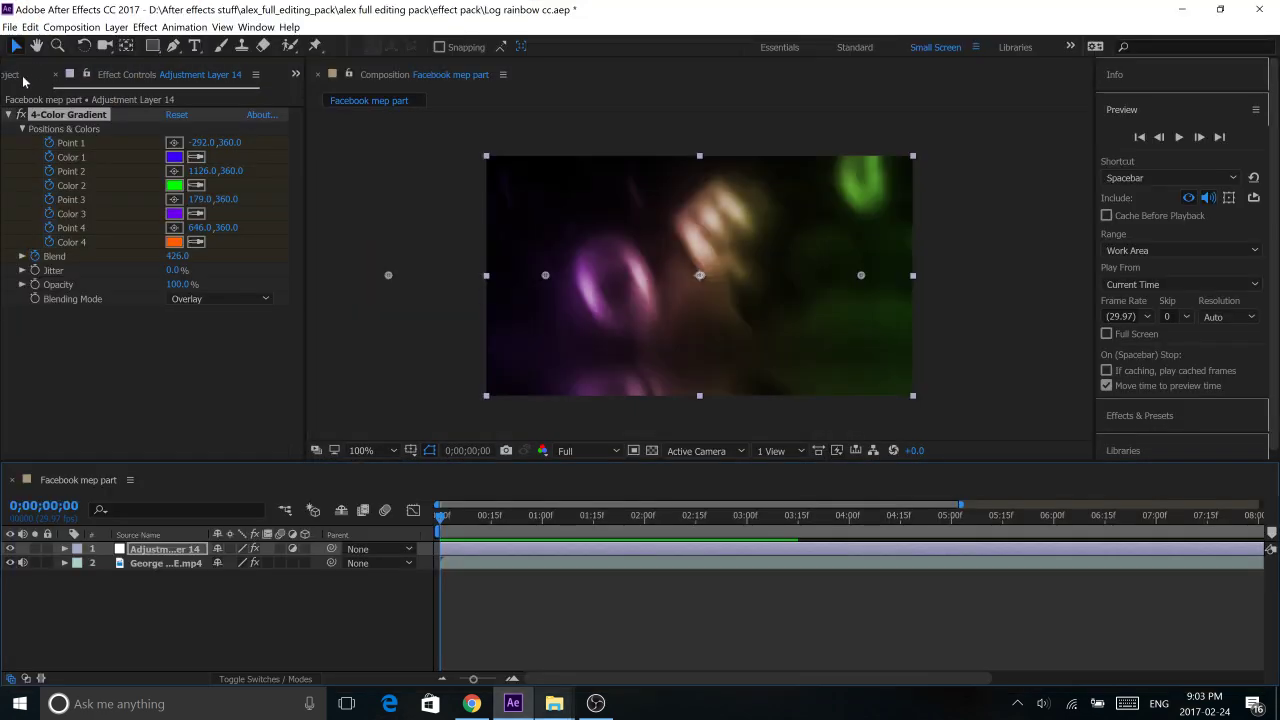
left_click(1155, 112)
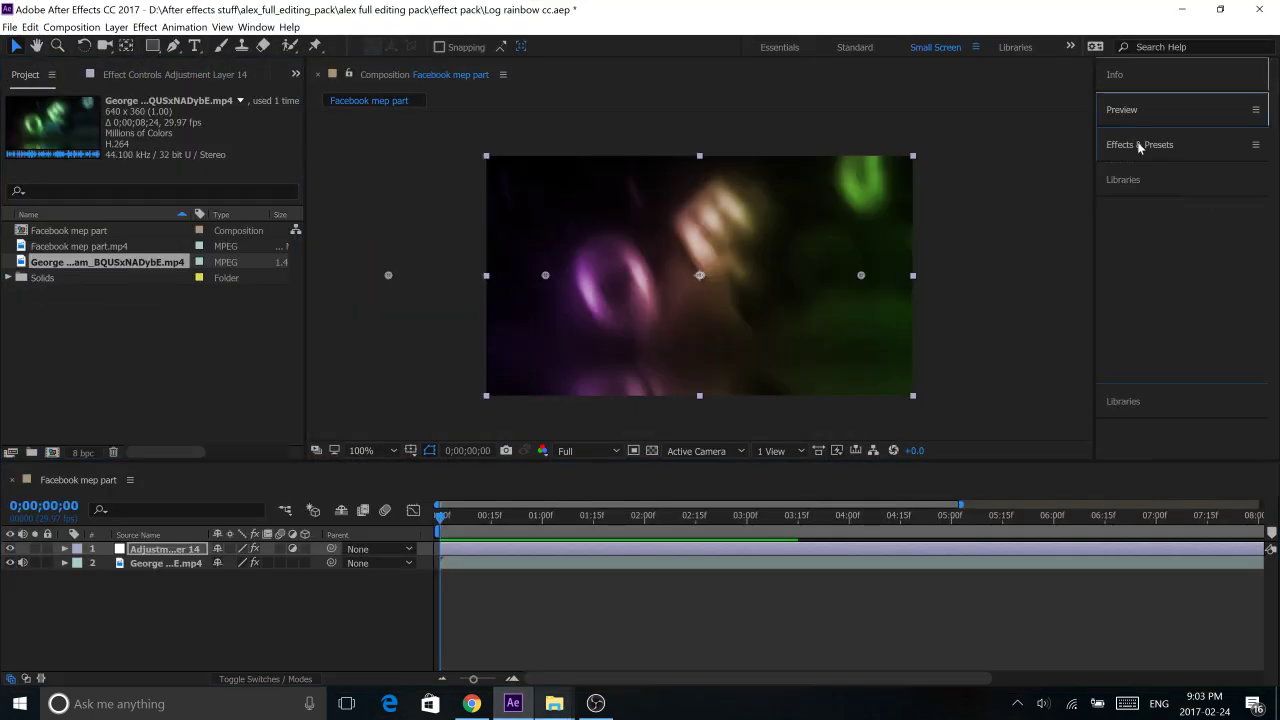
left_click(1140, 144)
left_click(1176, 166)
type("r")
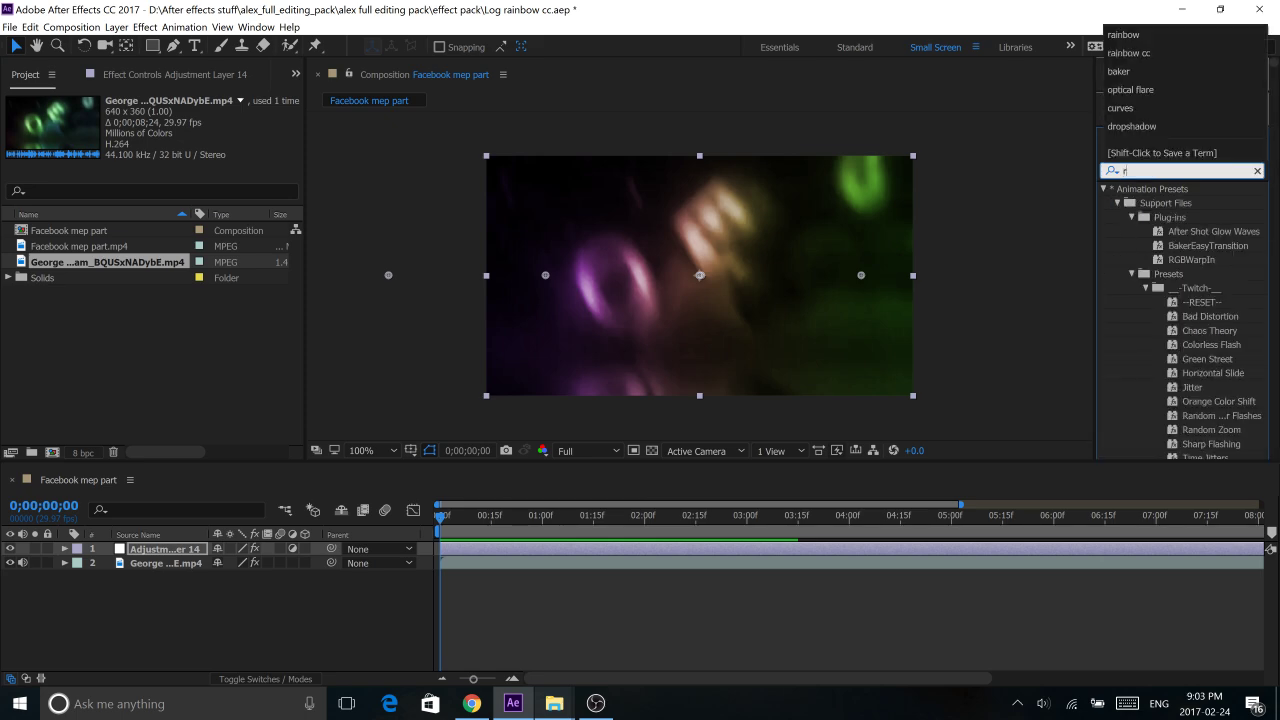
type("ainbow")
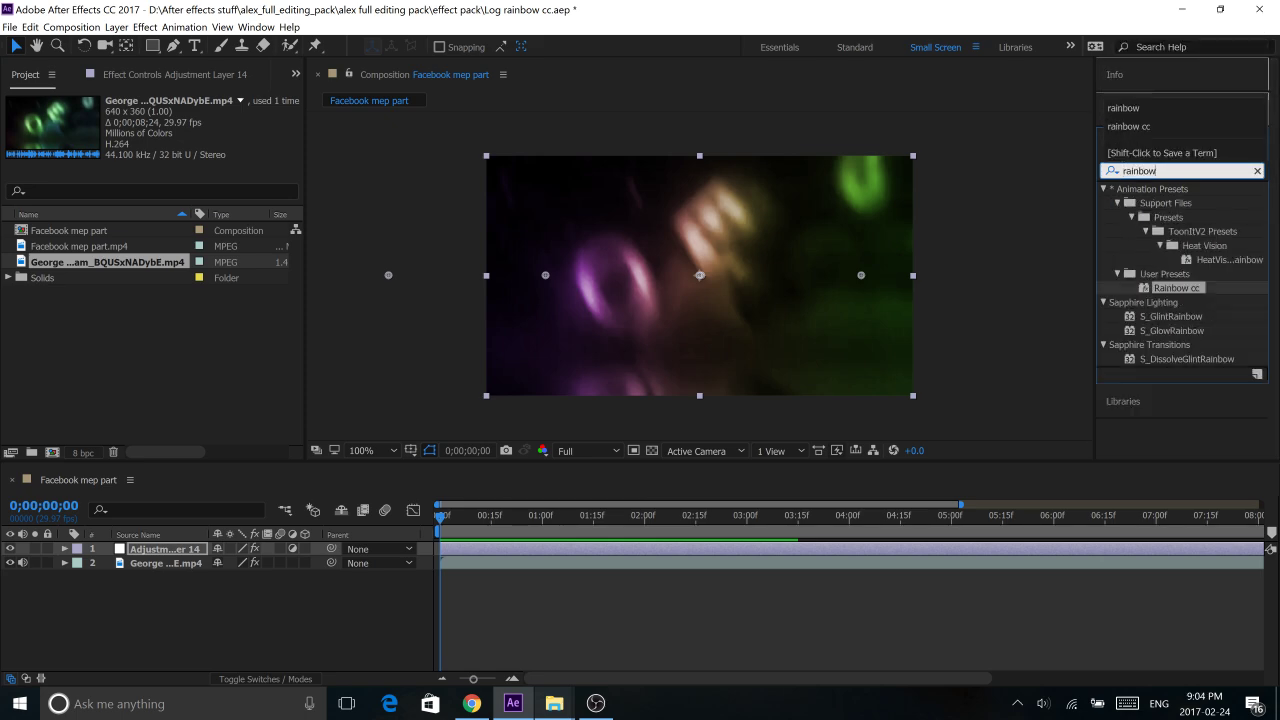
left_click_drag(1183, 291, 1133, 311)
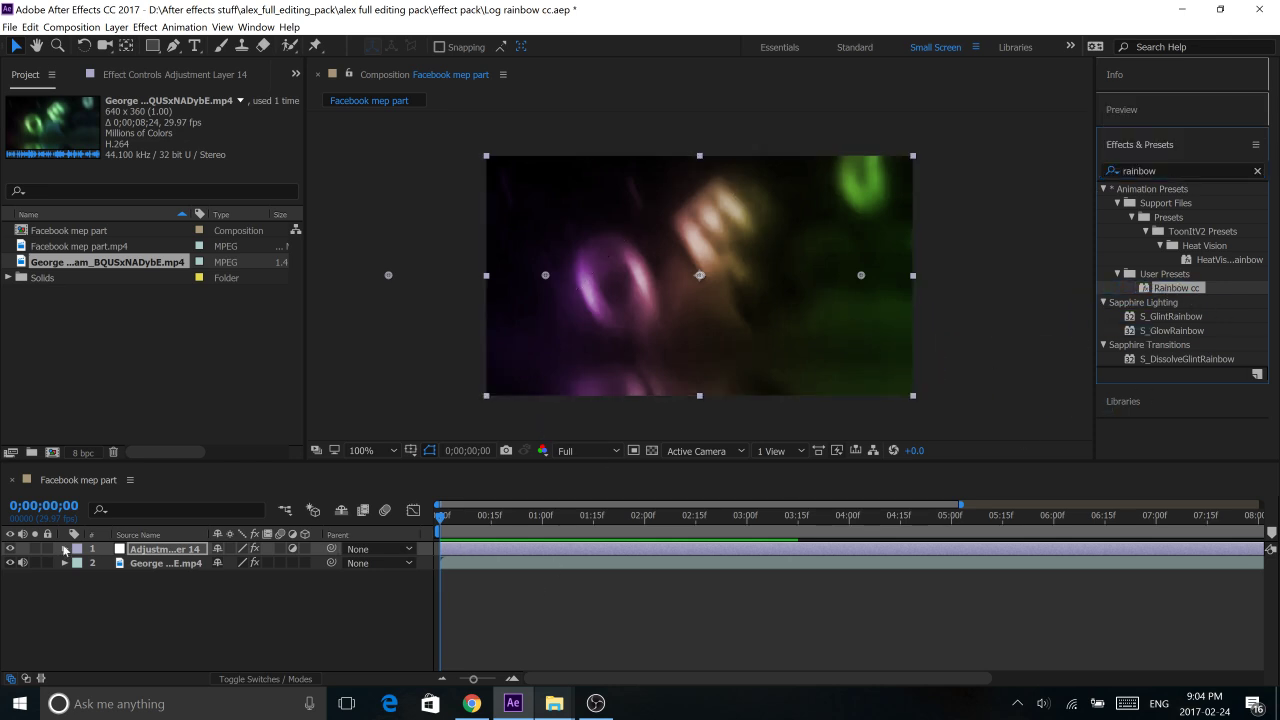
Delete the old gradient adjustment layer, zoom the timeline in, and scrub the opening frames
key("Delete")
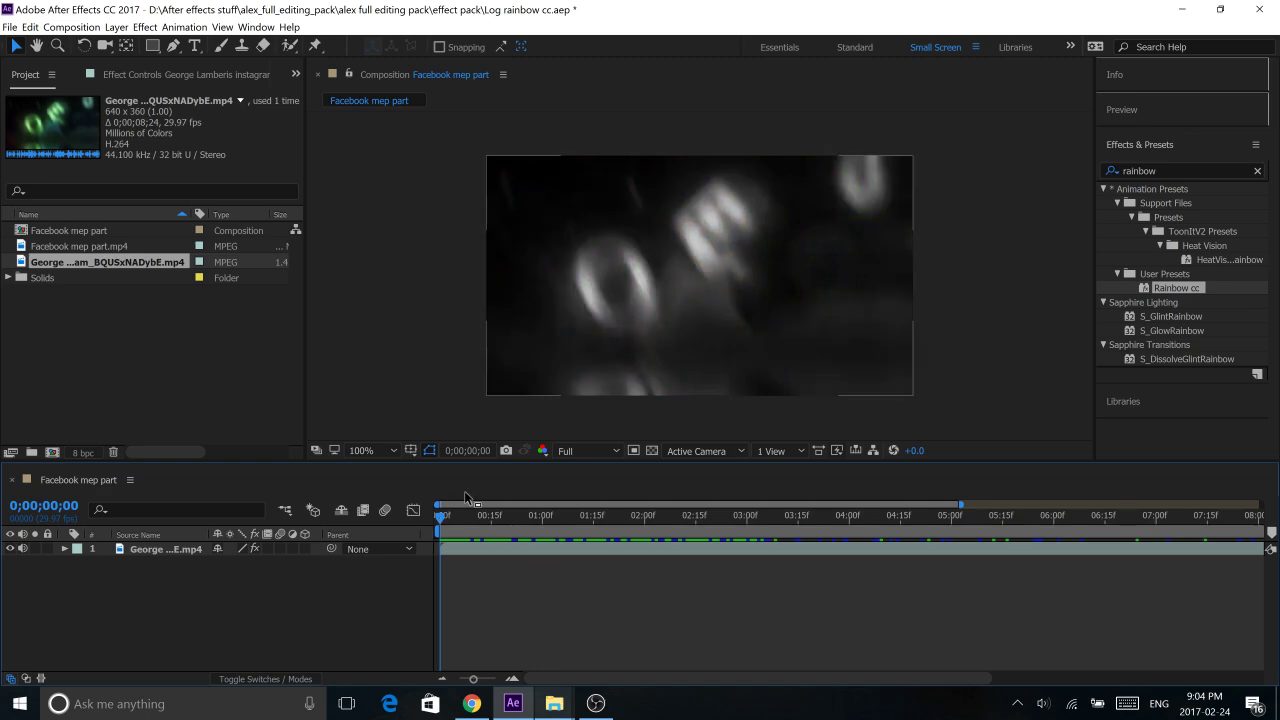
key("equal")
key("equal")
key("equal")
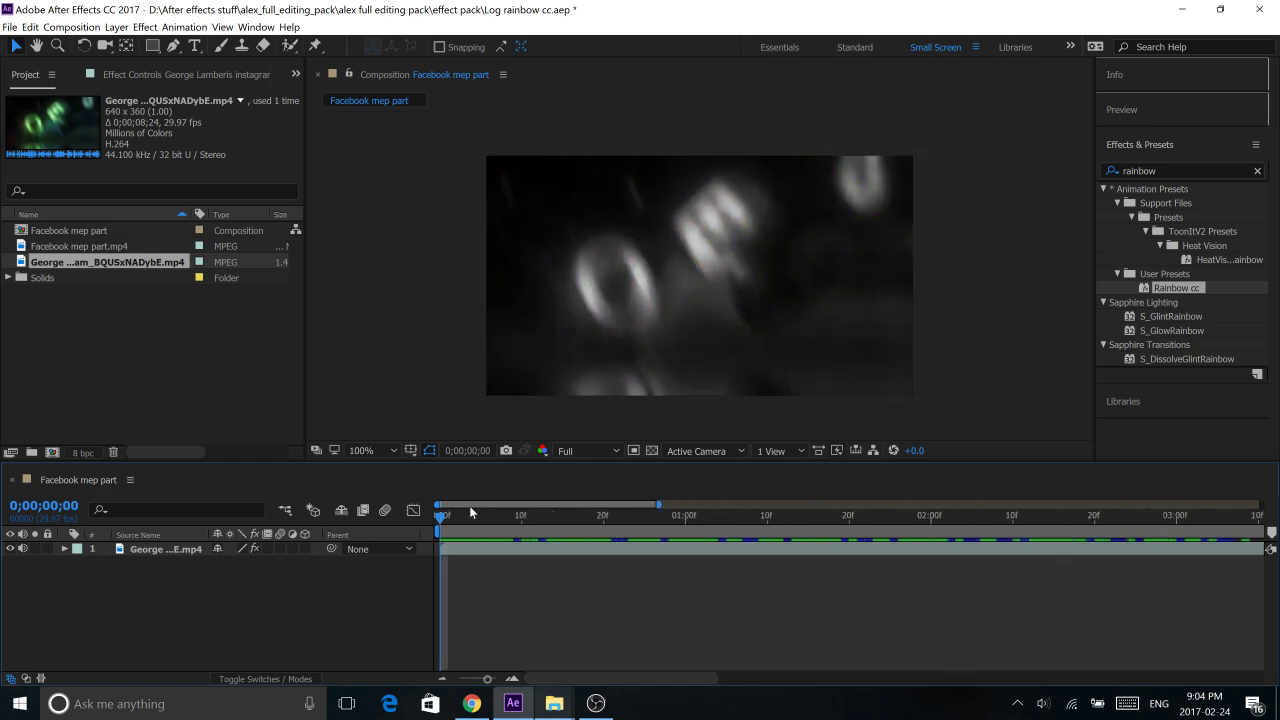
left_click_drag(539, 526, 398, 526)
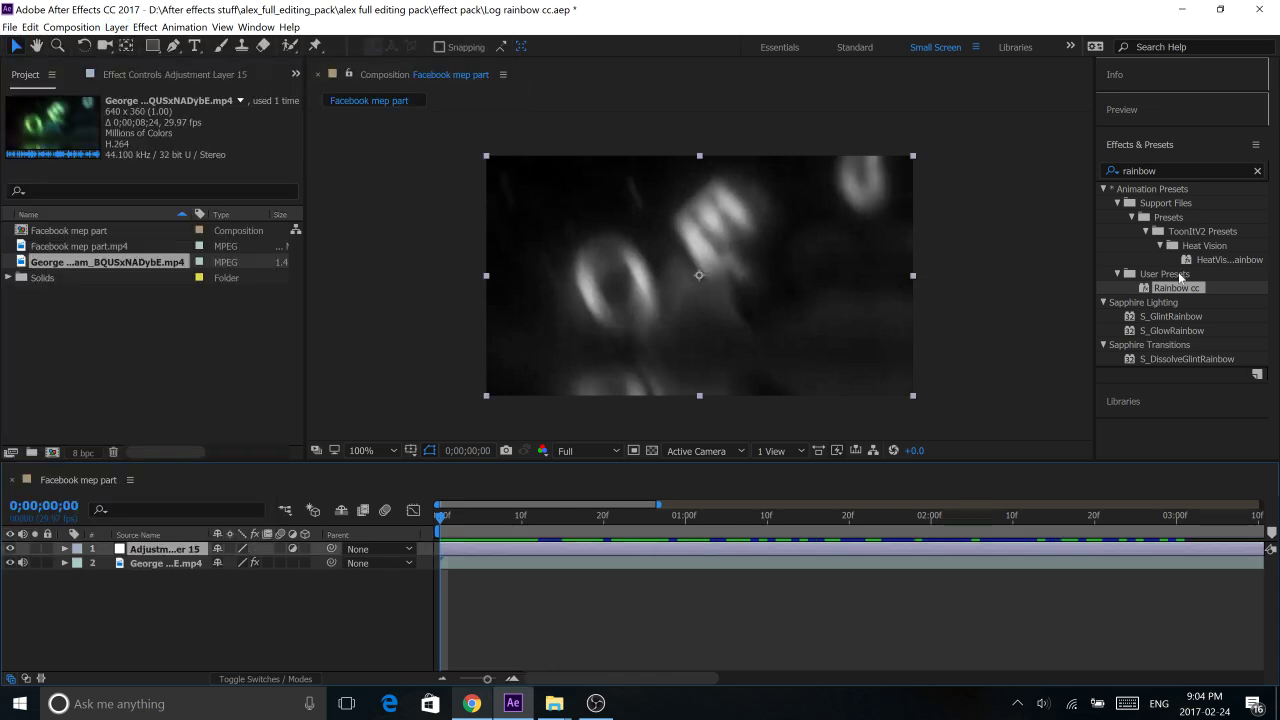
Drop the Rainbow cc preset onto Adjustment Layer 15, review its keyframes, and scrub to about 3 seconds
double_click(1160, 171)
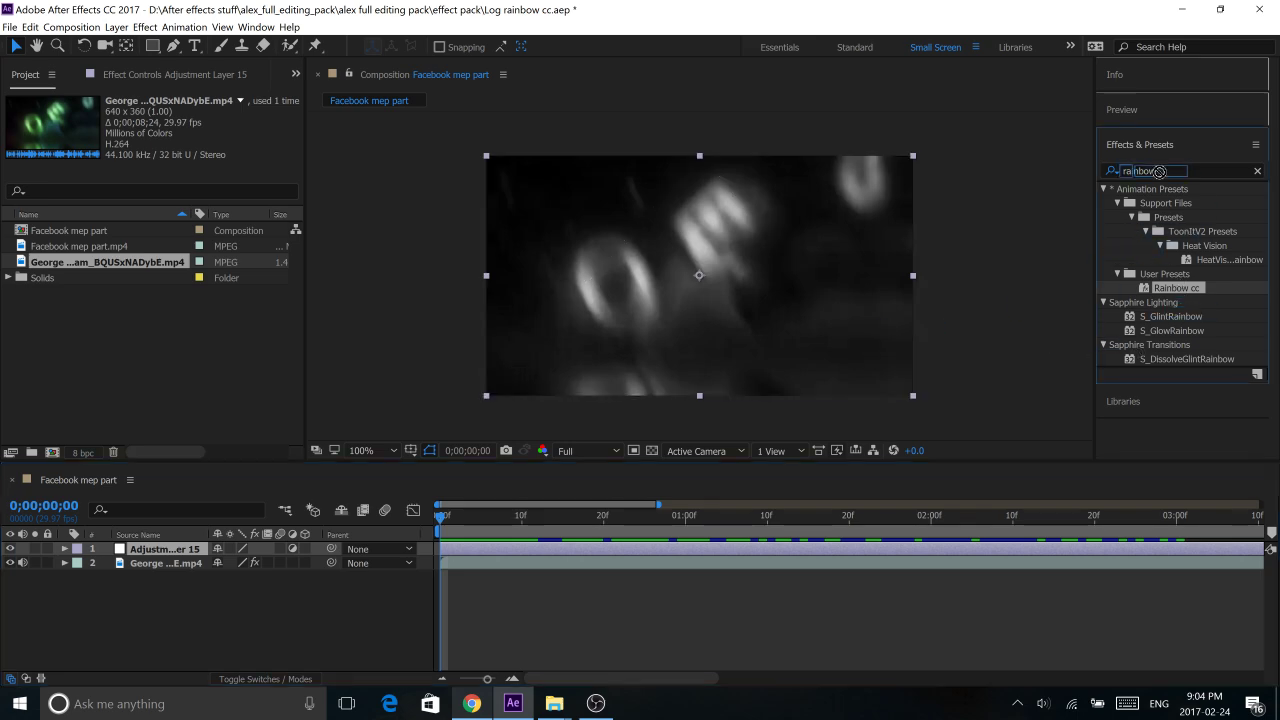
left_click_drag(1180, 250, 614, 551)
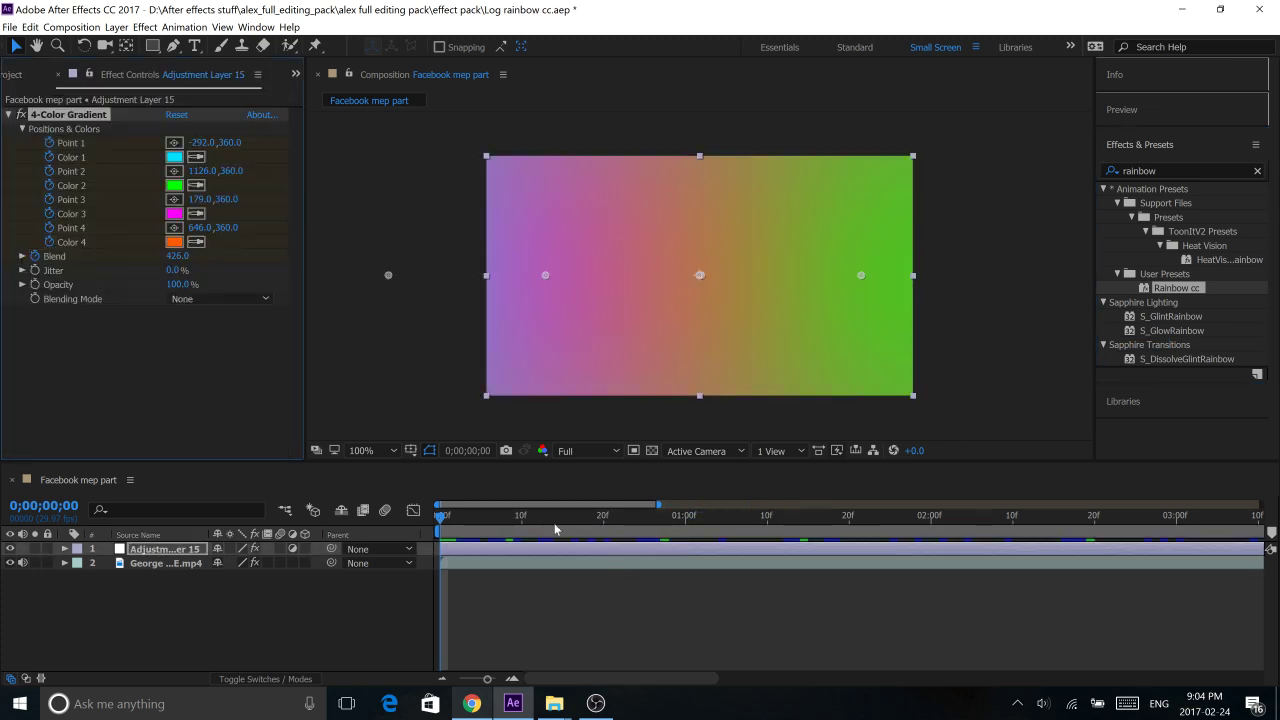
key("u")
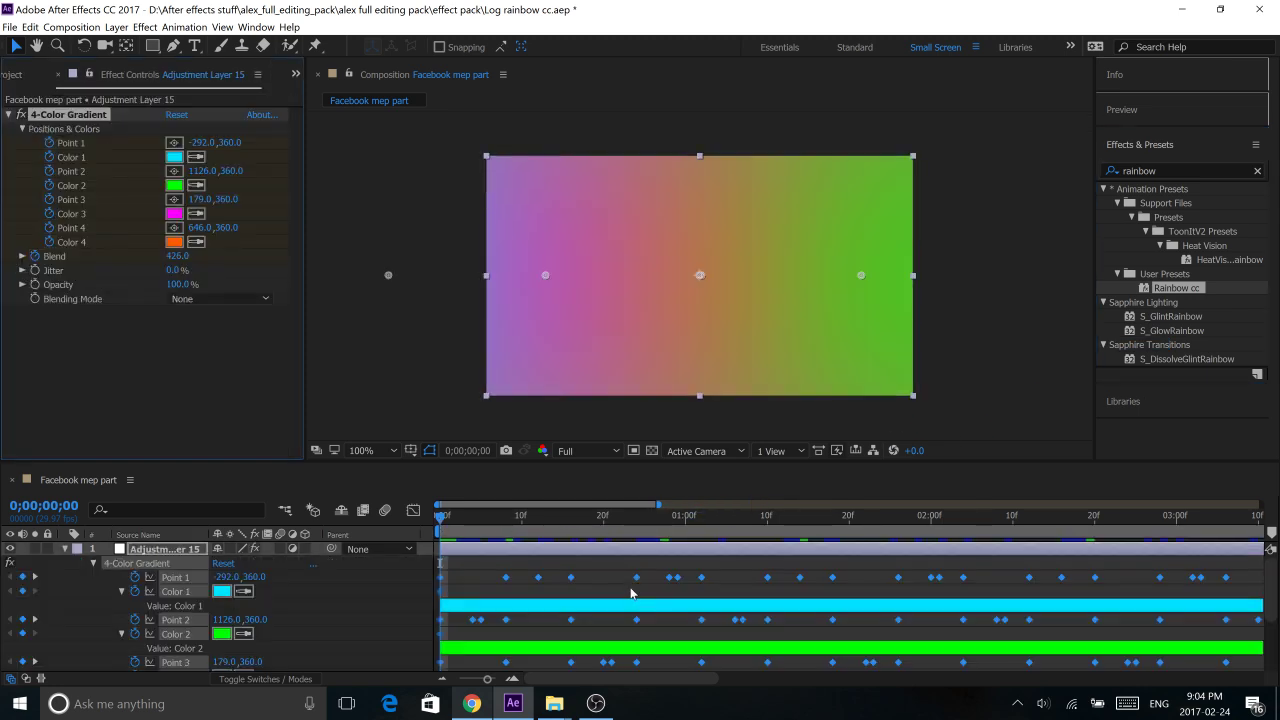
scroll(634, 591, "down", 3)
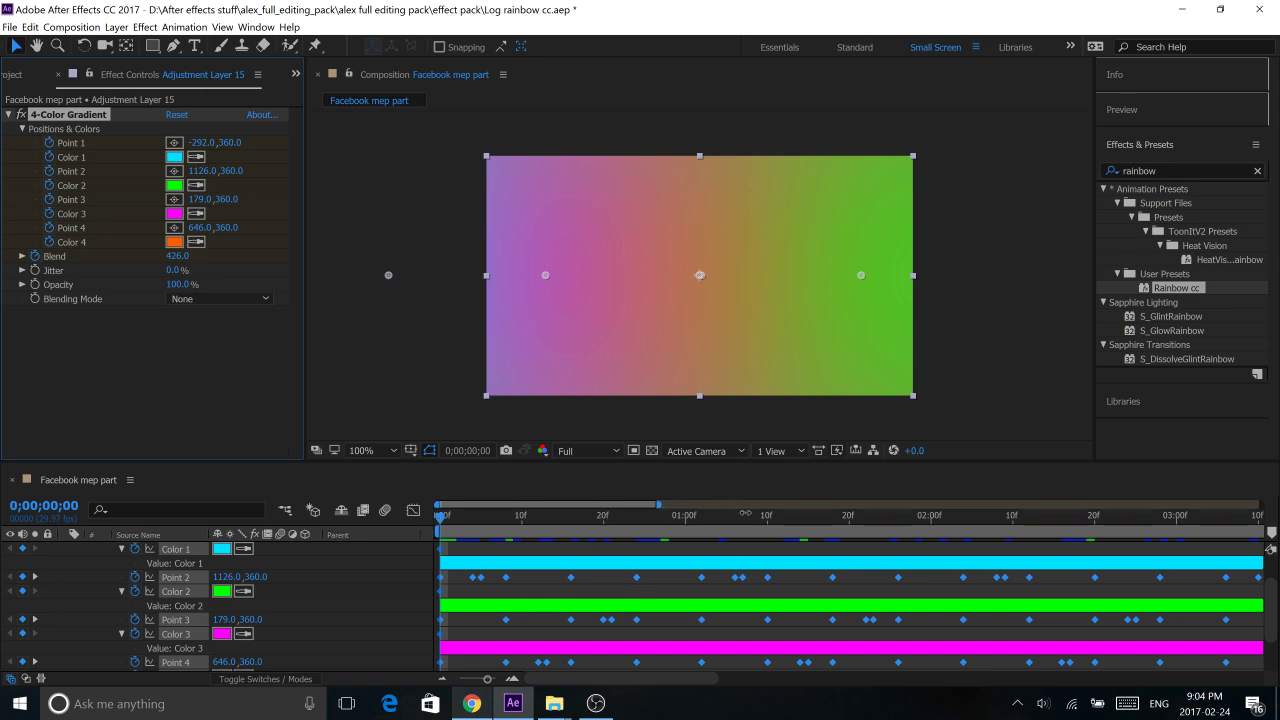
left_click_drag(658, 503, 903, 503)
scroll(940, 622, "up", 3)
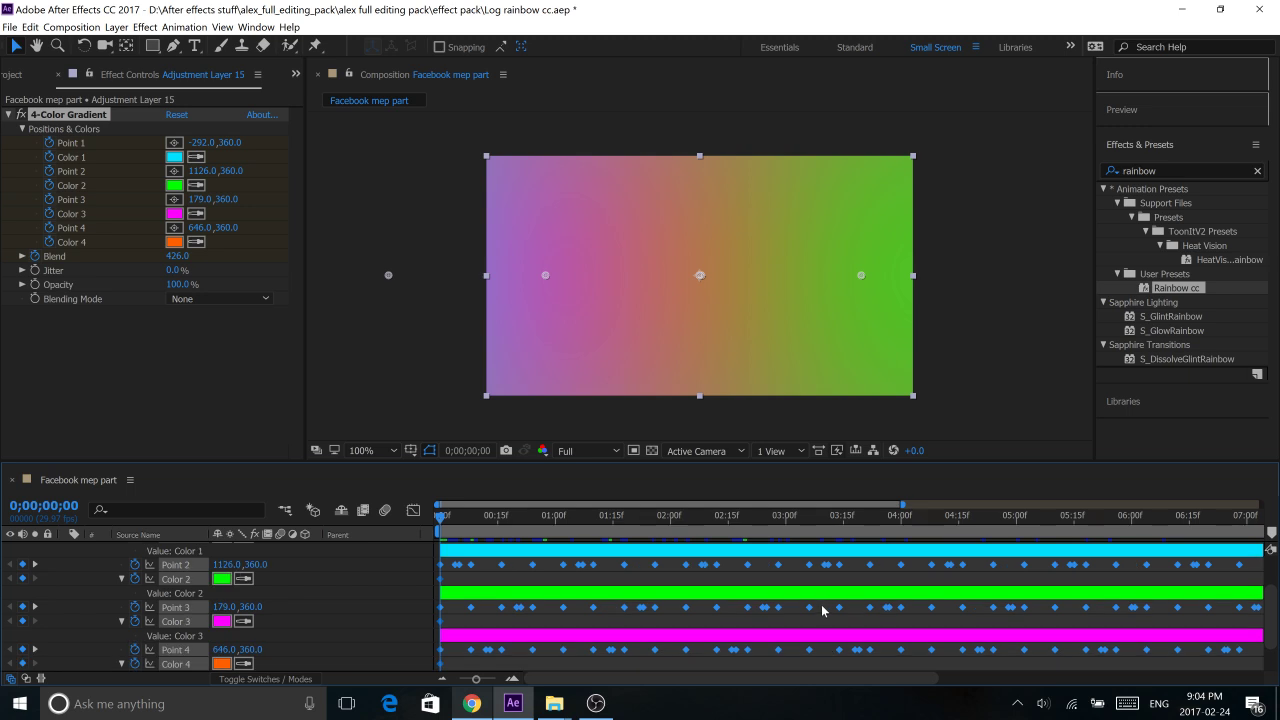
key("u")
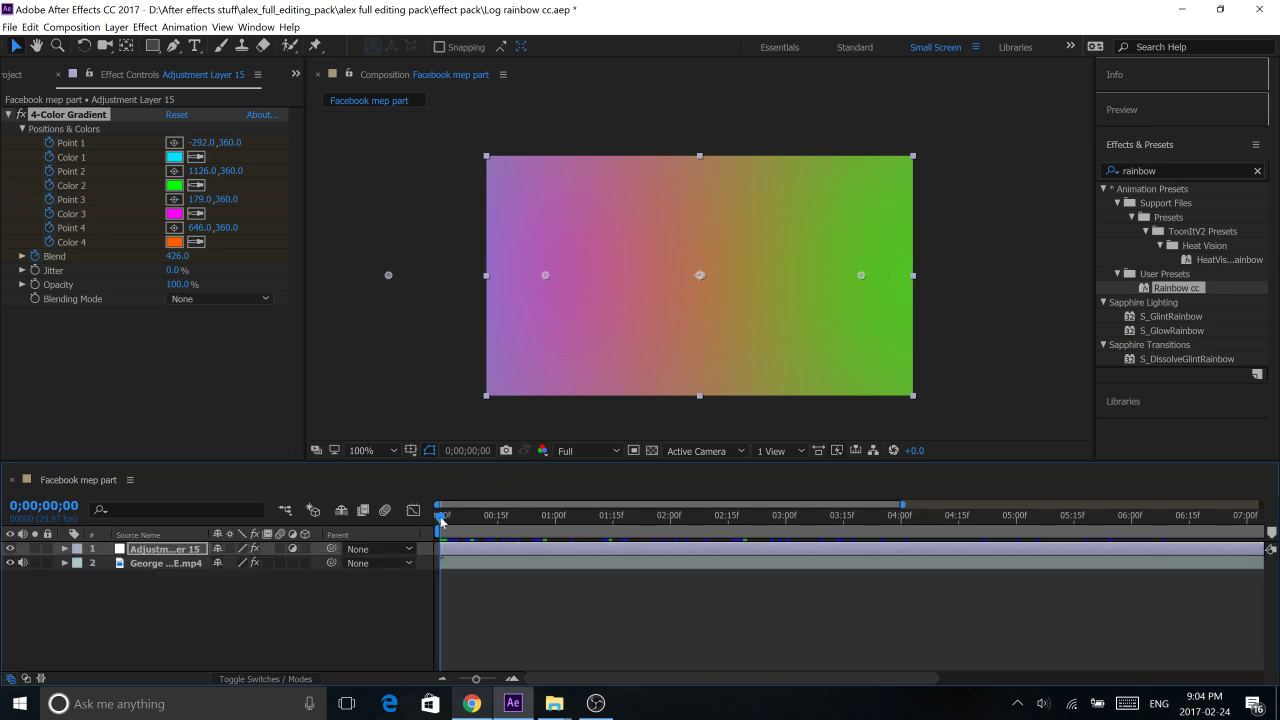
left_click(528, 515)
left_click_drag(606, 543, 414, 548)
Clear the rainbow search and set the 4-Color Gradient's Blending Mode to Overlay
left_click(1257, 171)
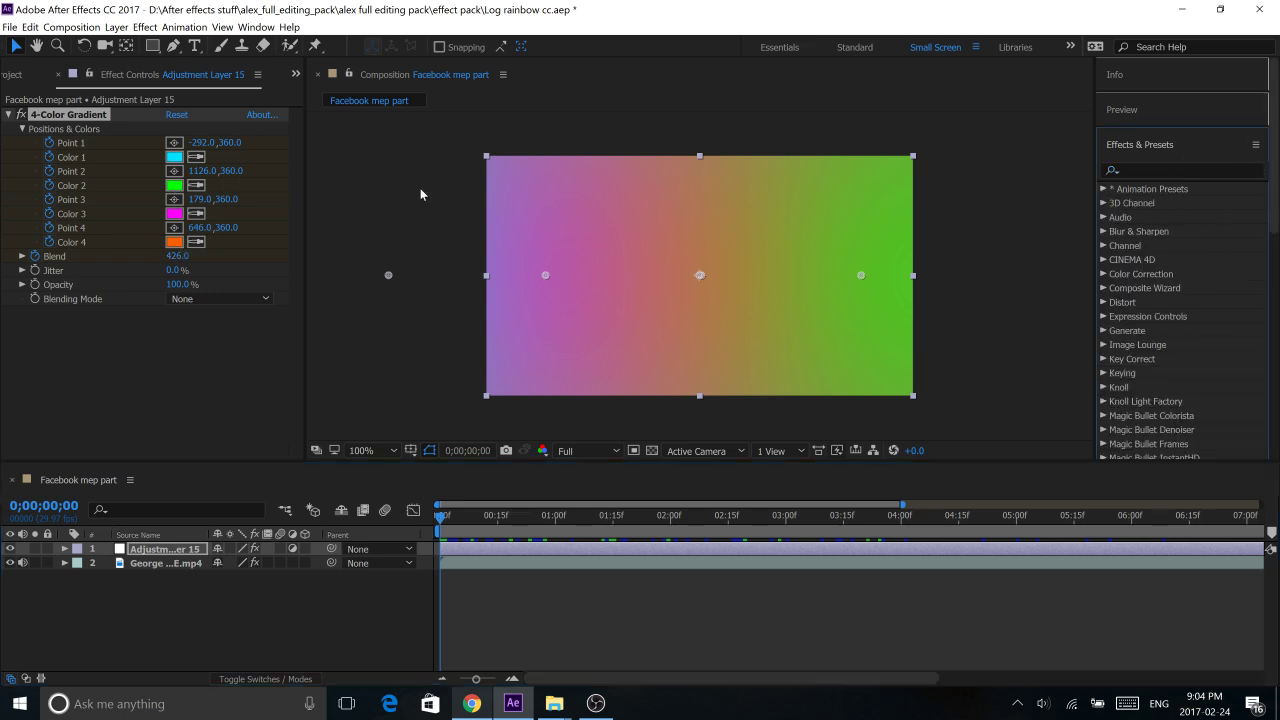
left_click(220, 298)
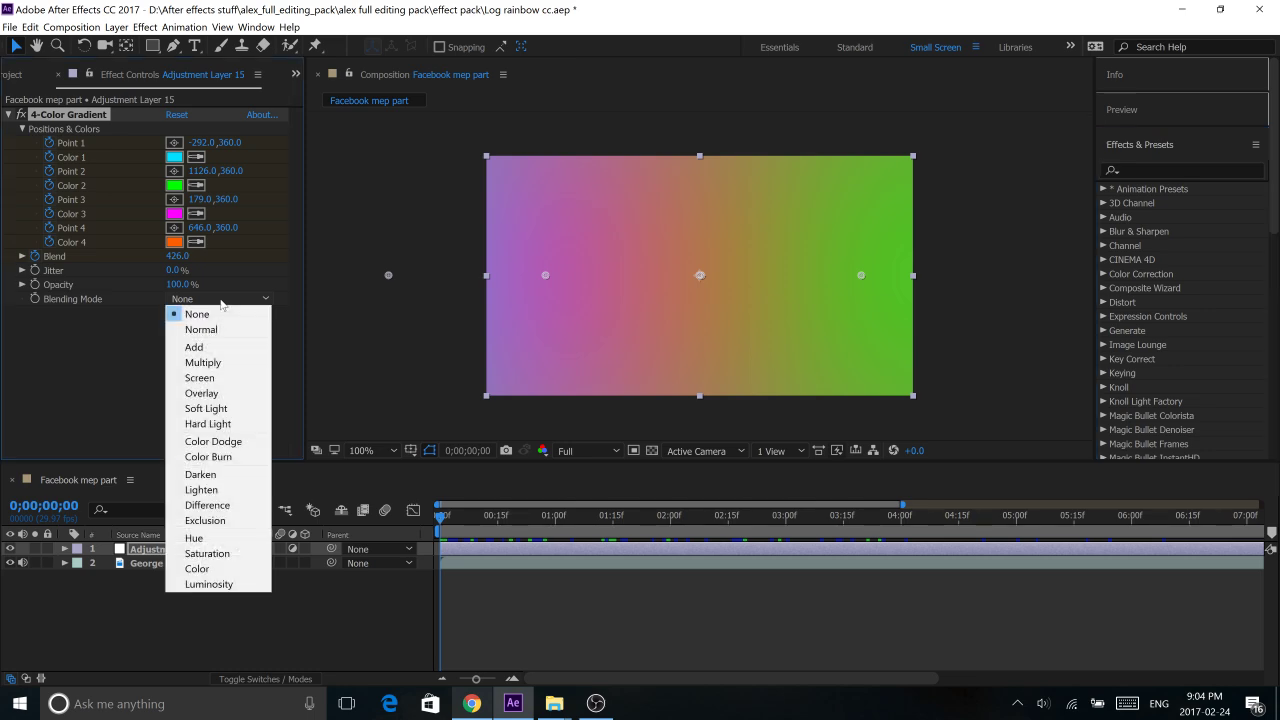
left_click(210, 395)
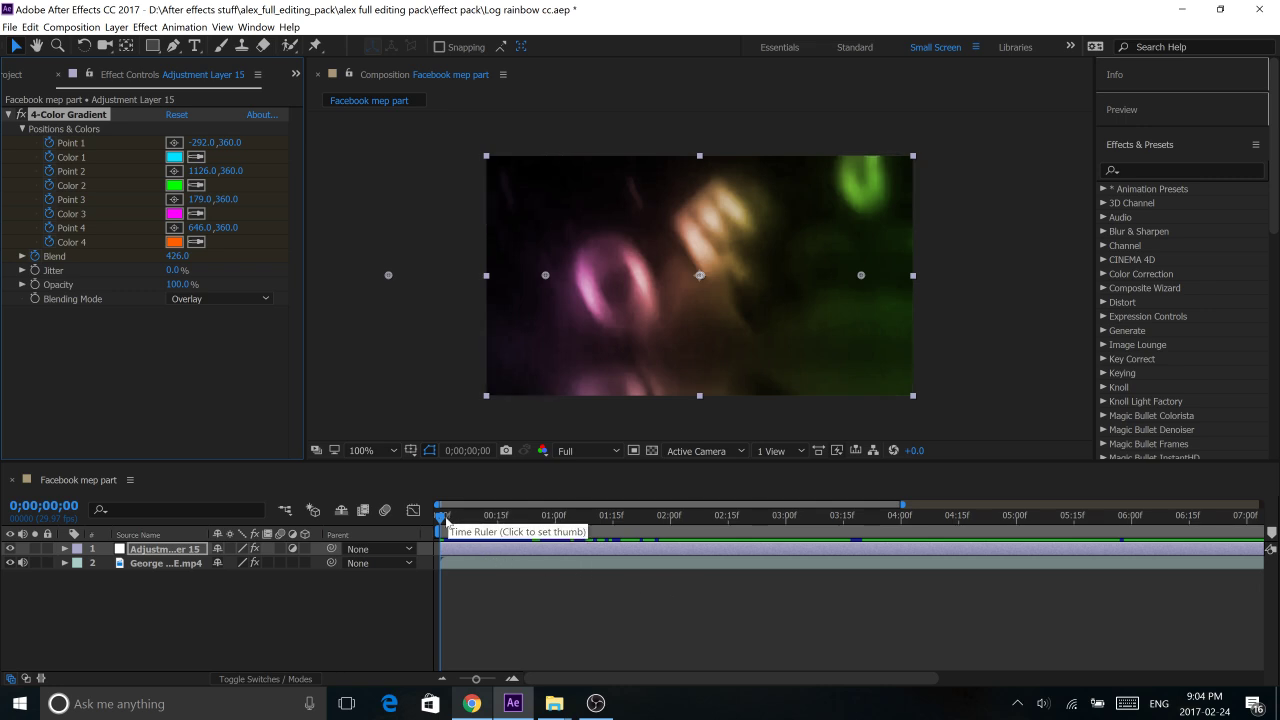
Turn off the 4-Color Gradient and Black & White effects, then preview the original colour footage
left_click(176, 562)
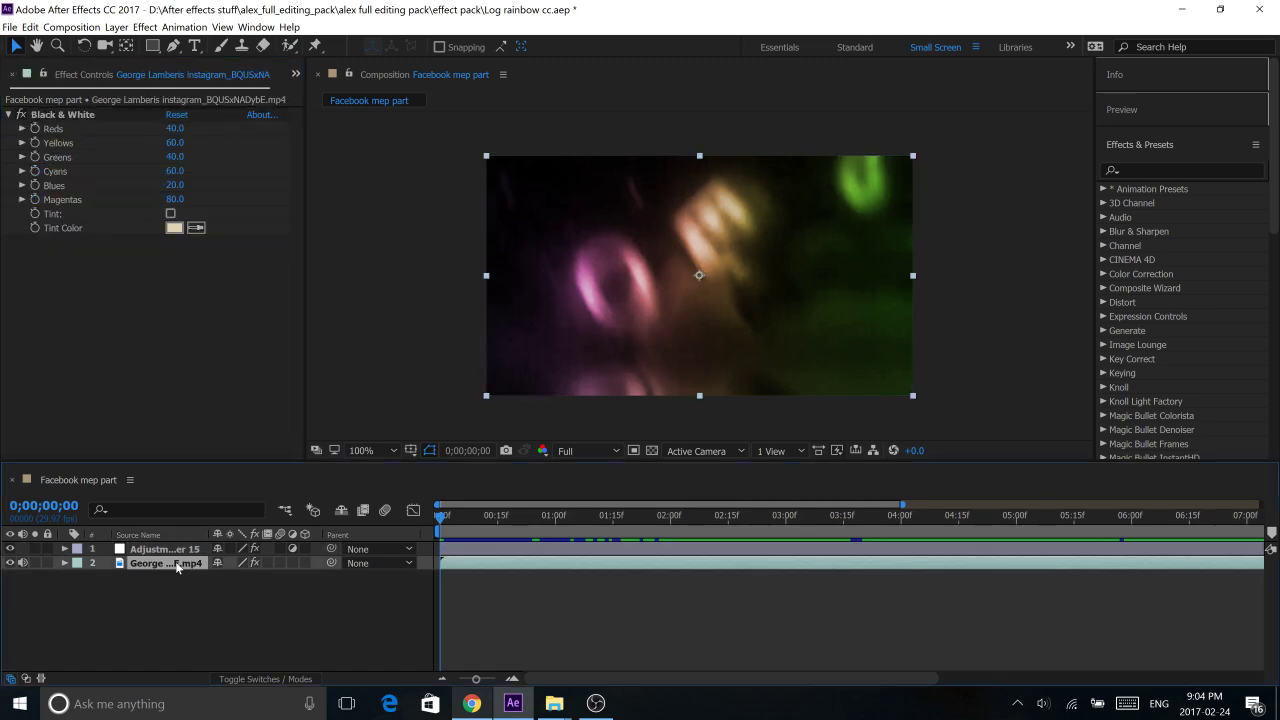
key("ctrl+Up")
left_click(171, 565)
key("ctrl+Up")
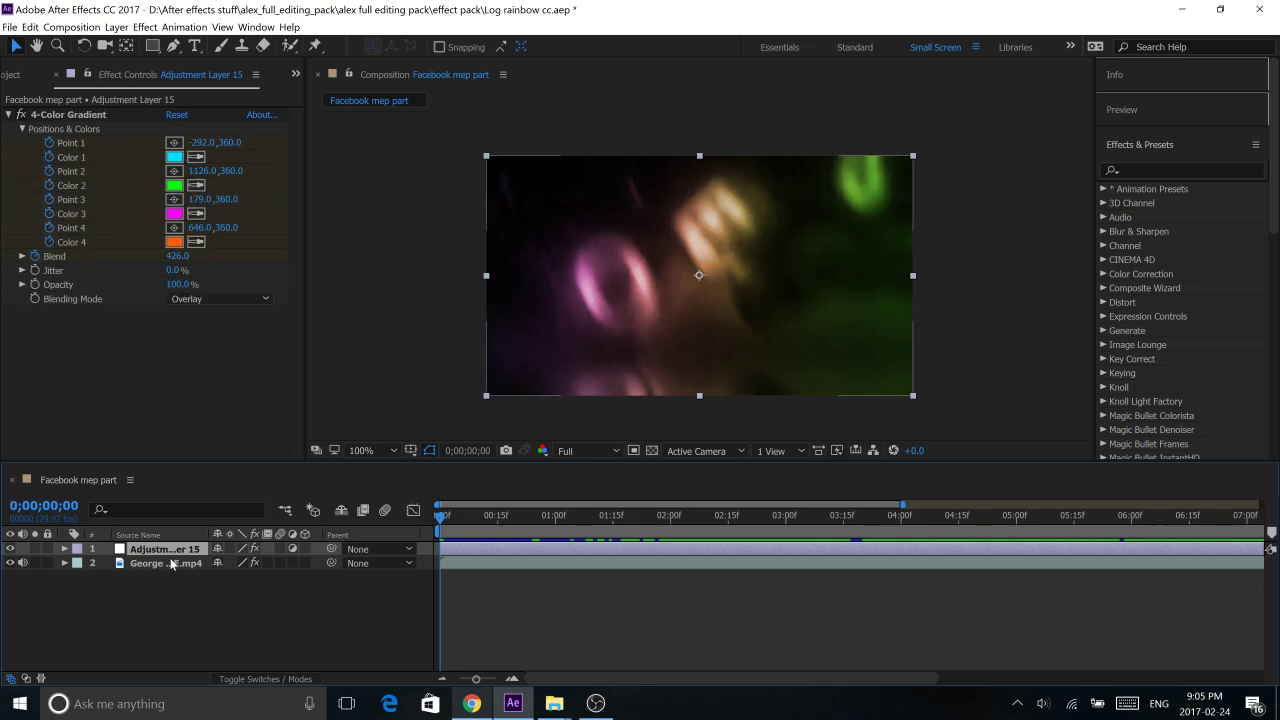
left_click(20, 115)
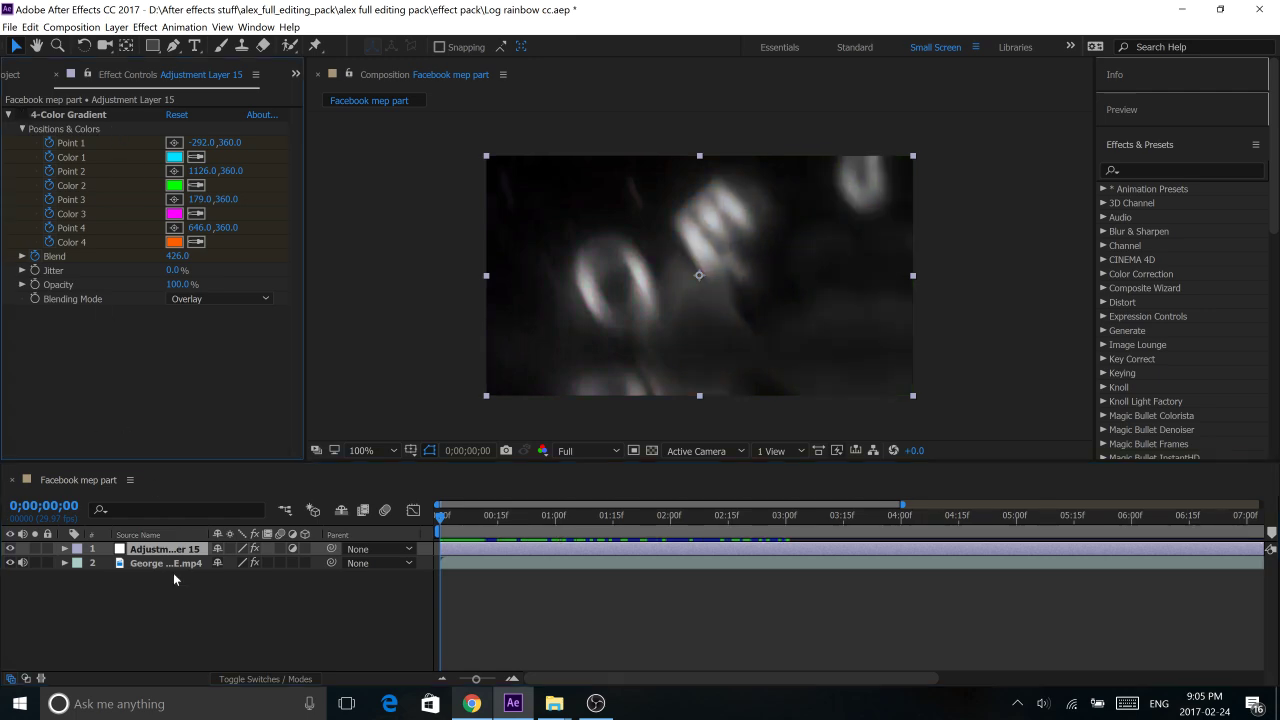
left_click(173, 565)
left_click(20, 115)
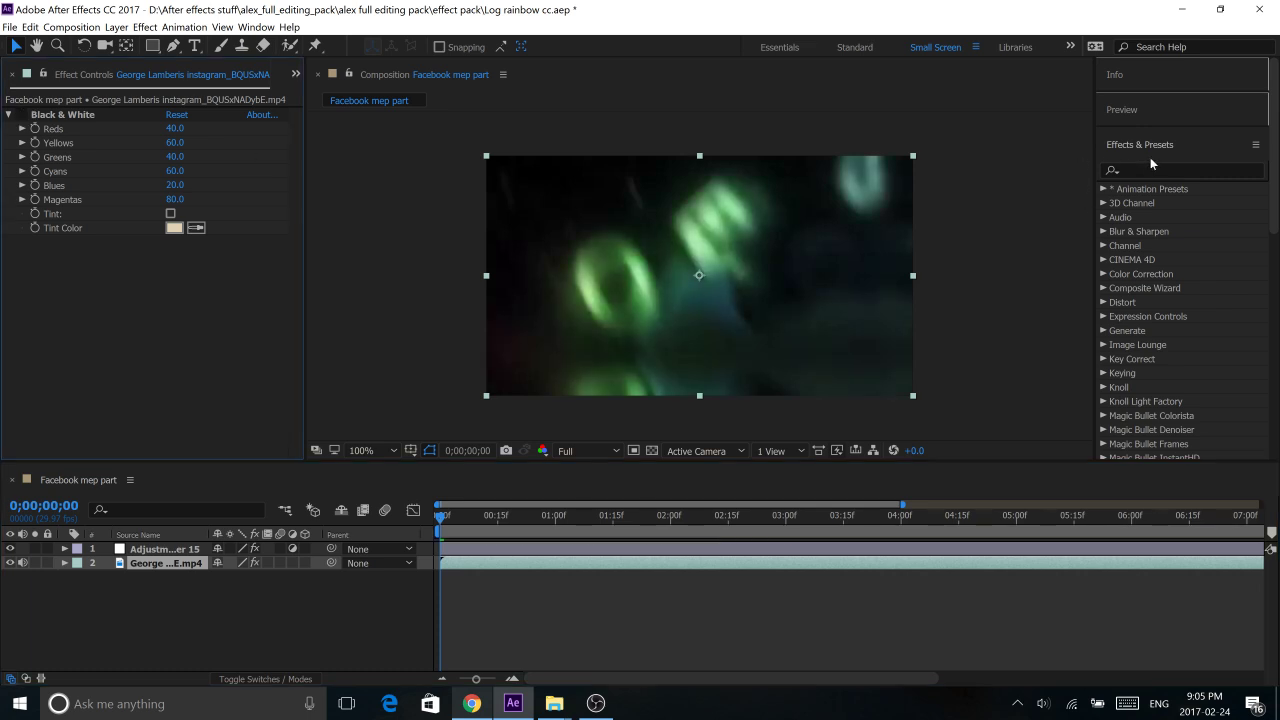
left_click(1137, 112)
key("space")
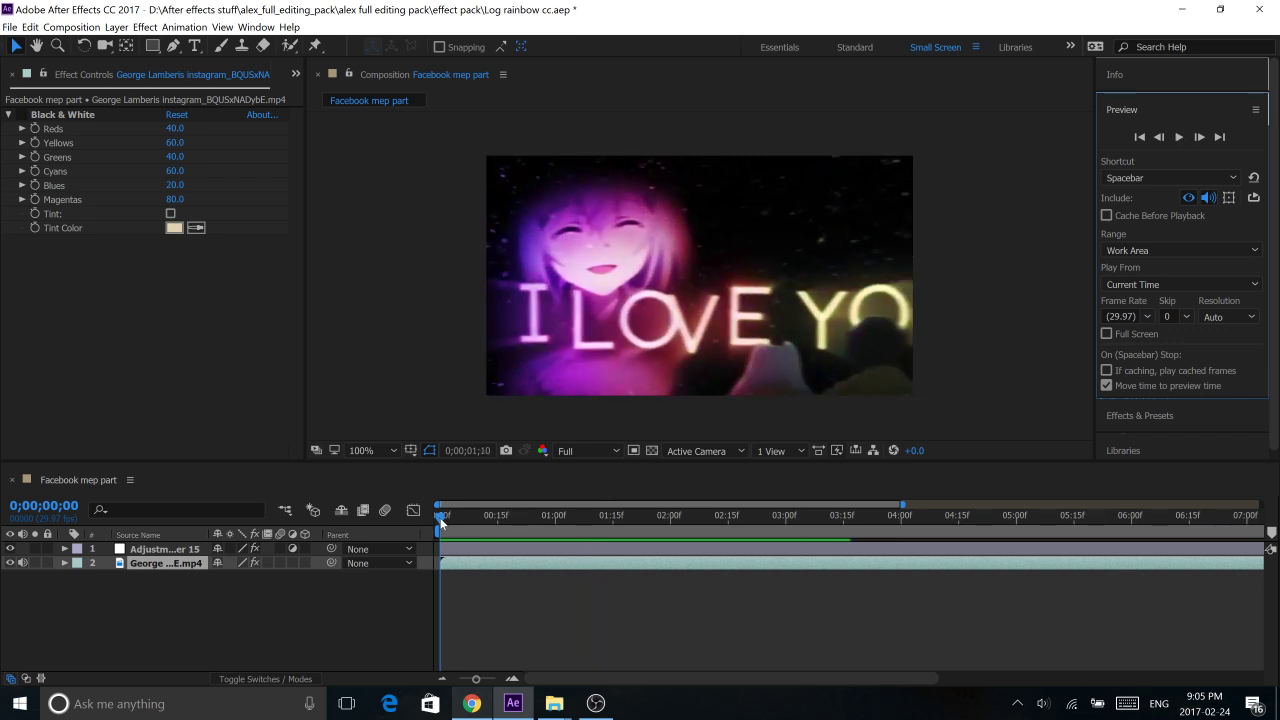
key("space")
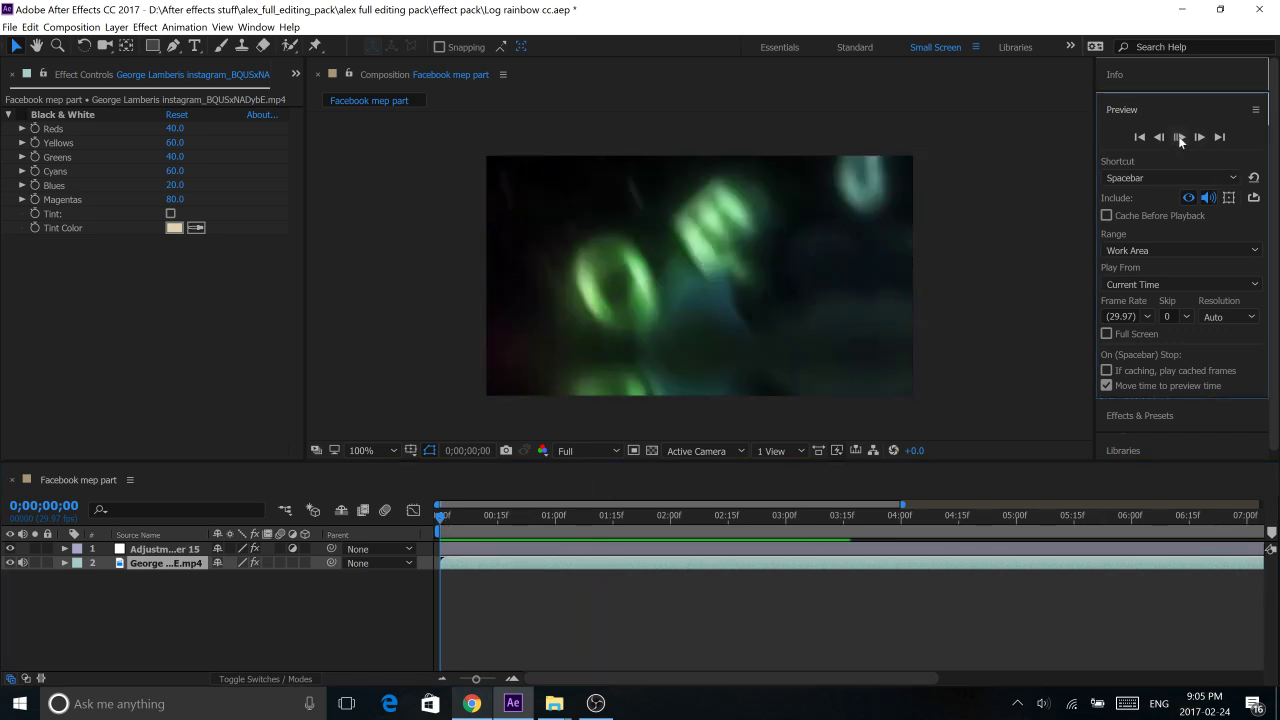
left_click(1180, 140)
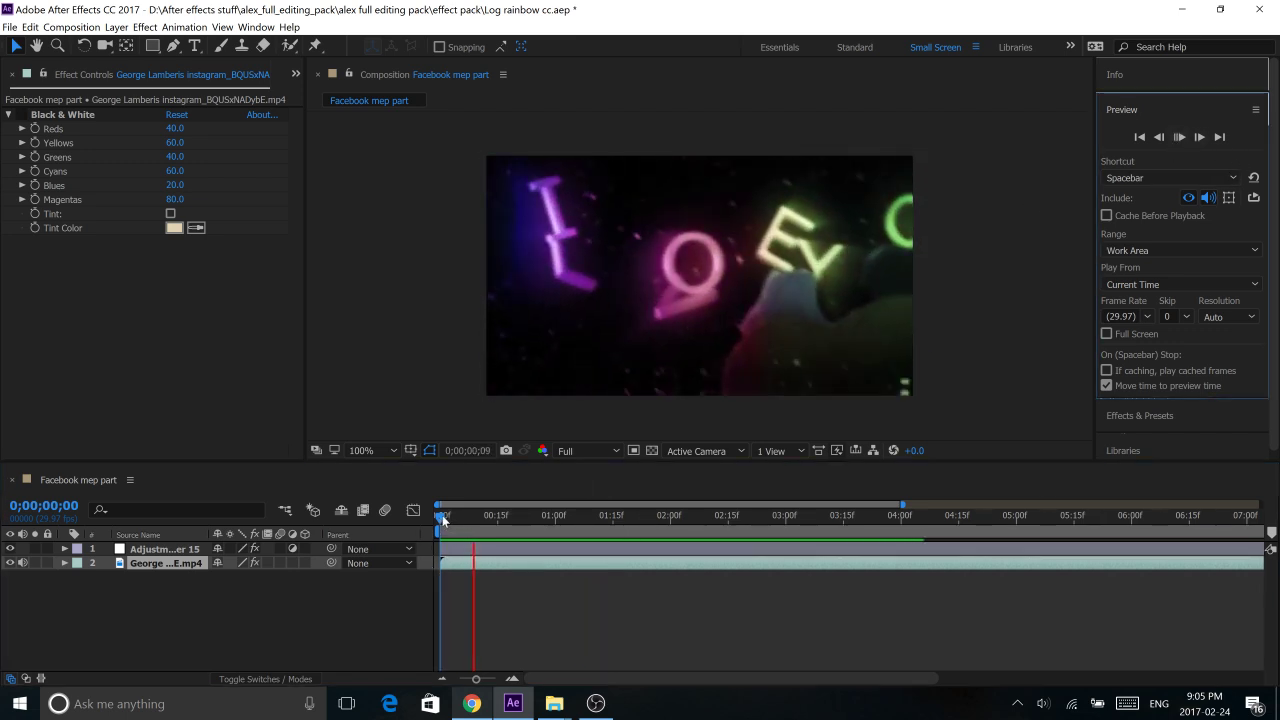
left_click(443, 518)
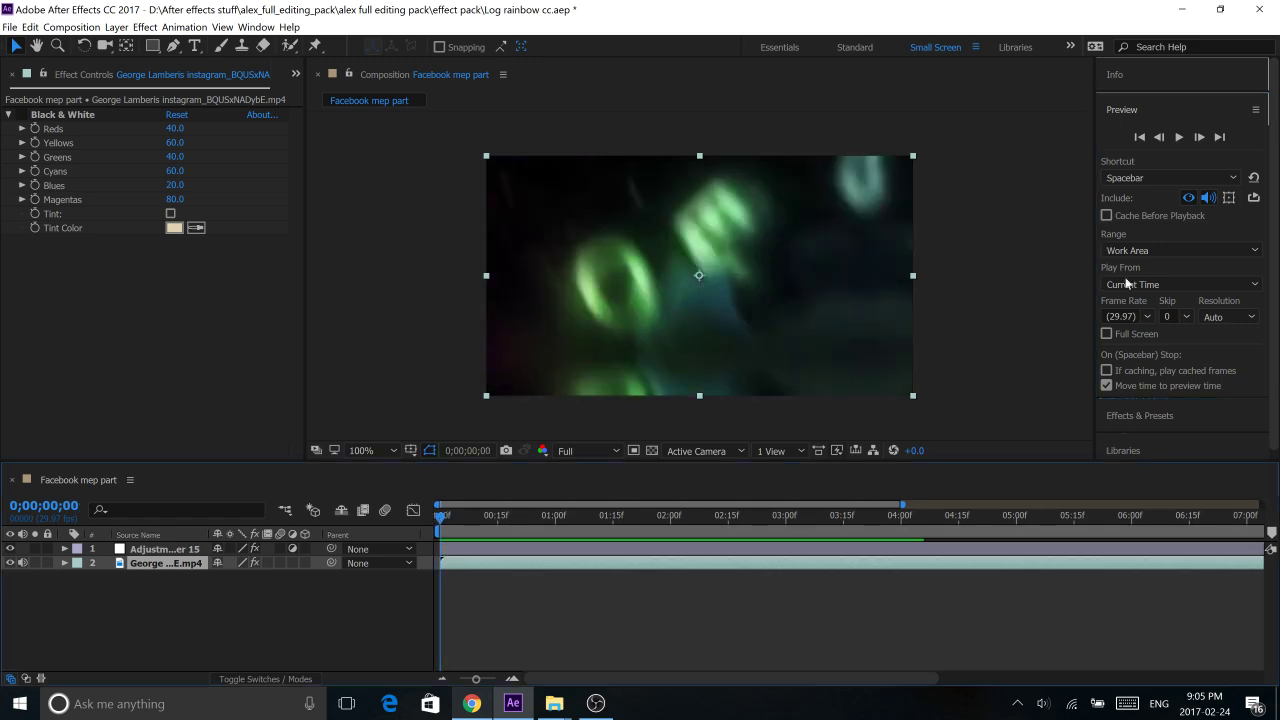
left_click(1177, 136)
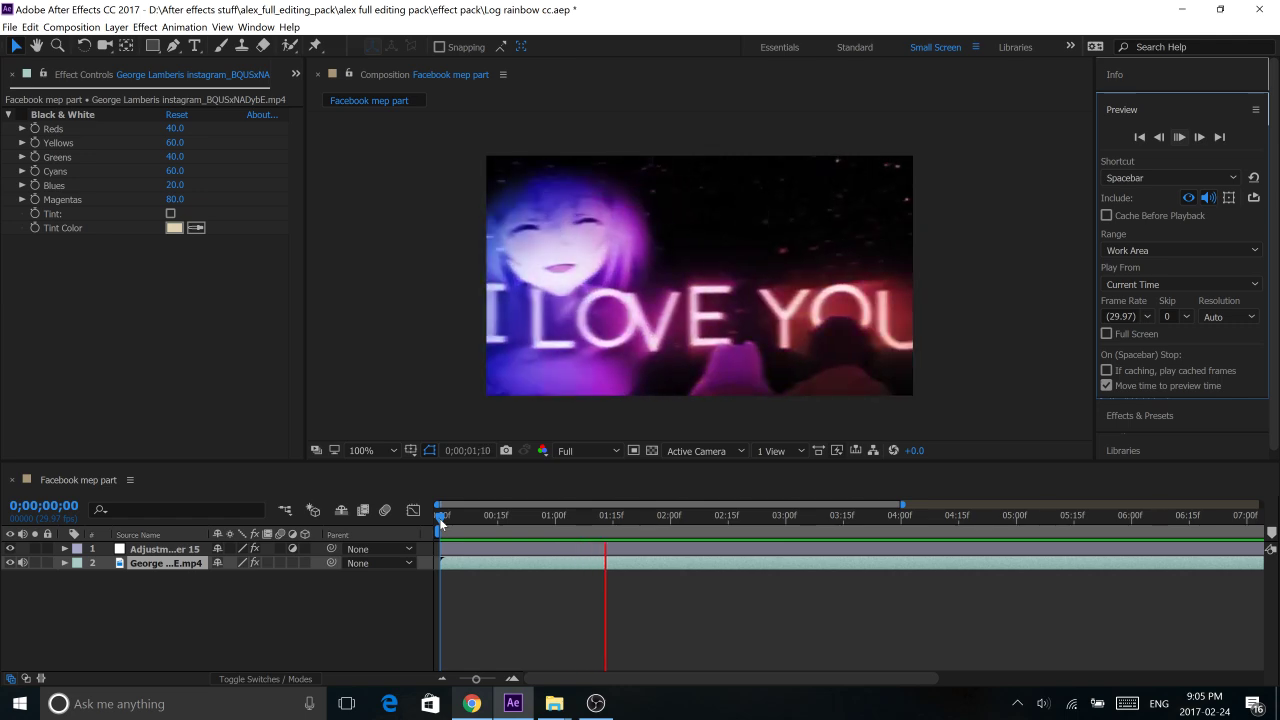
left_click_drag(440, 520, 380, 560)
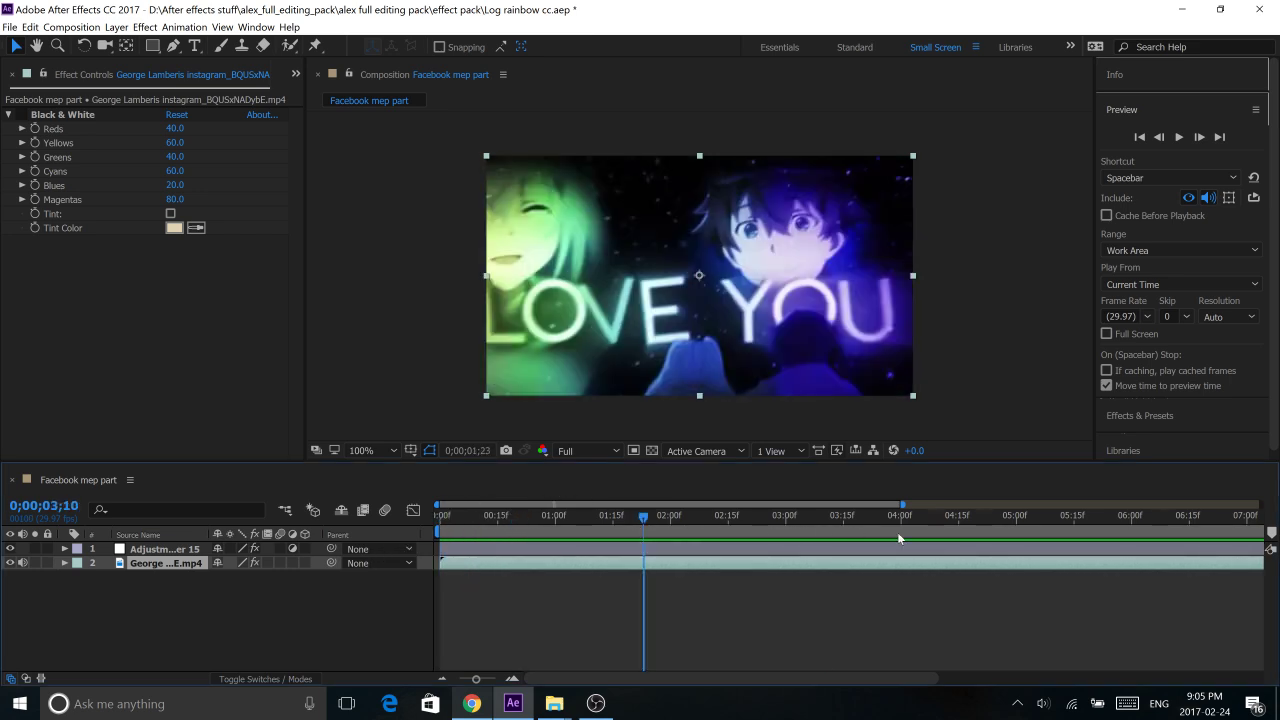
key("space")
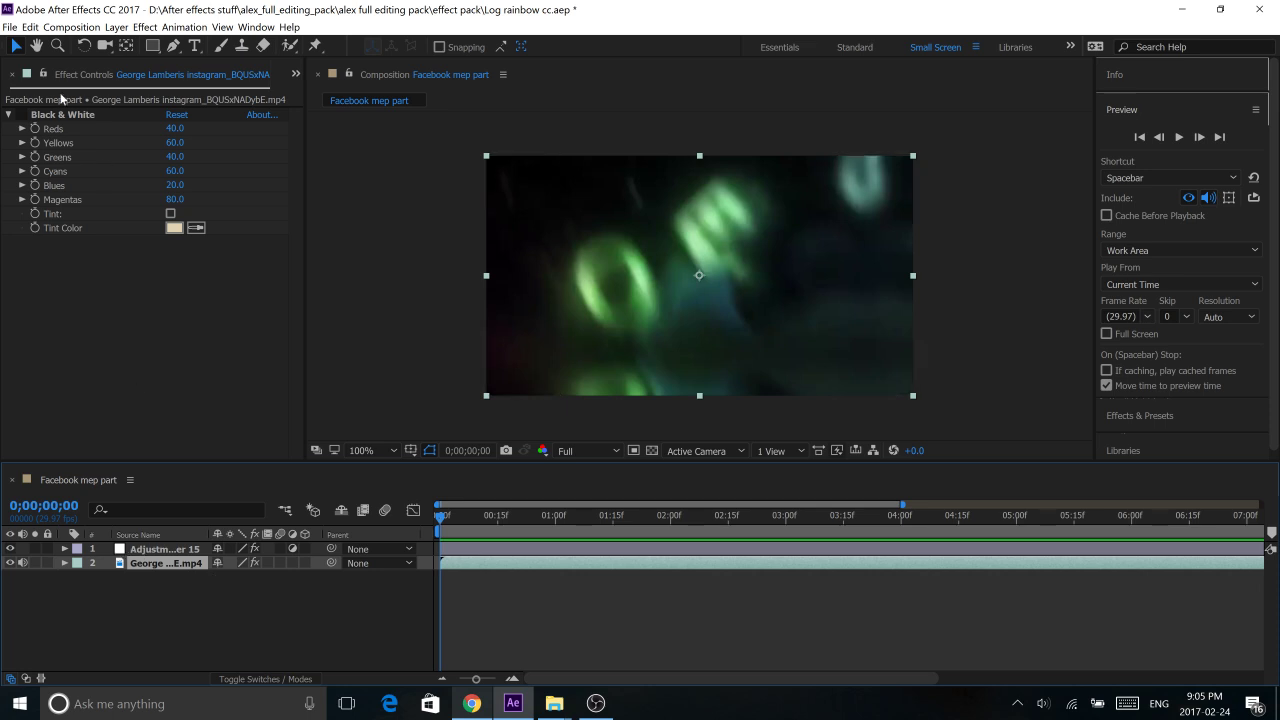
Re-enable Black & White on the footage and preview the greyscale clip from the first frame
left_click(22, 114)
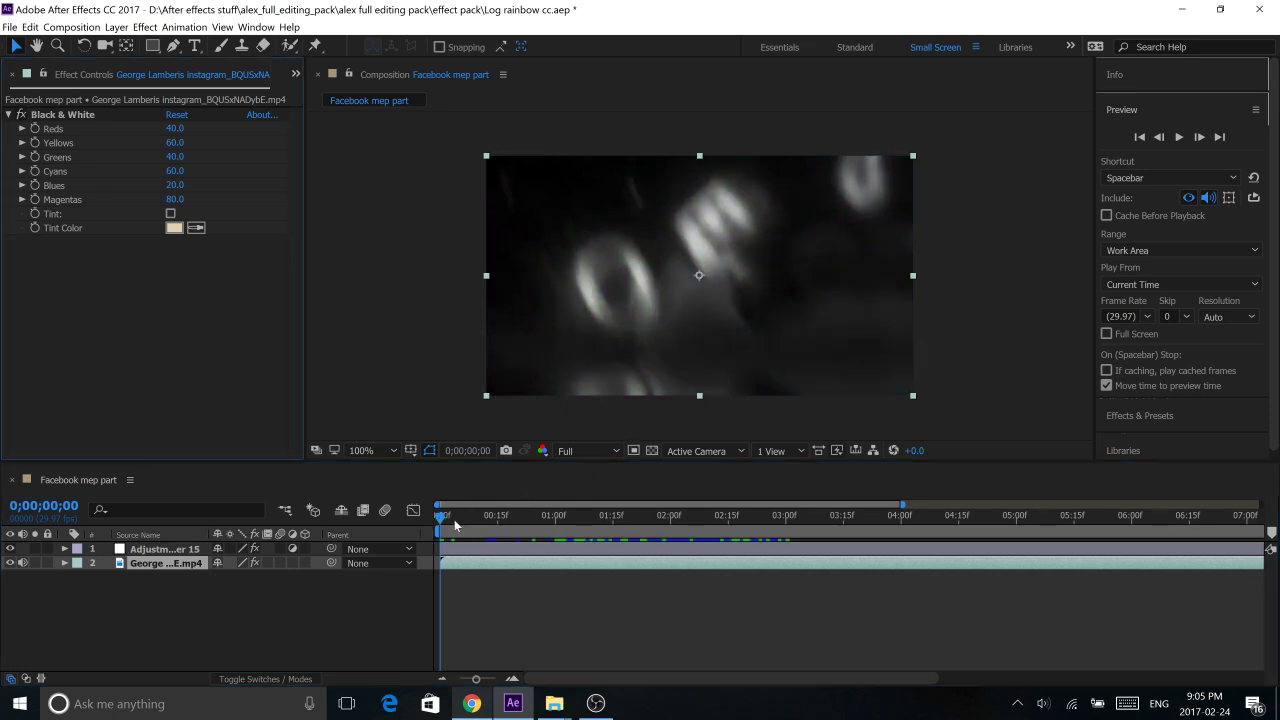
key("space")
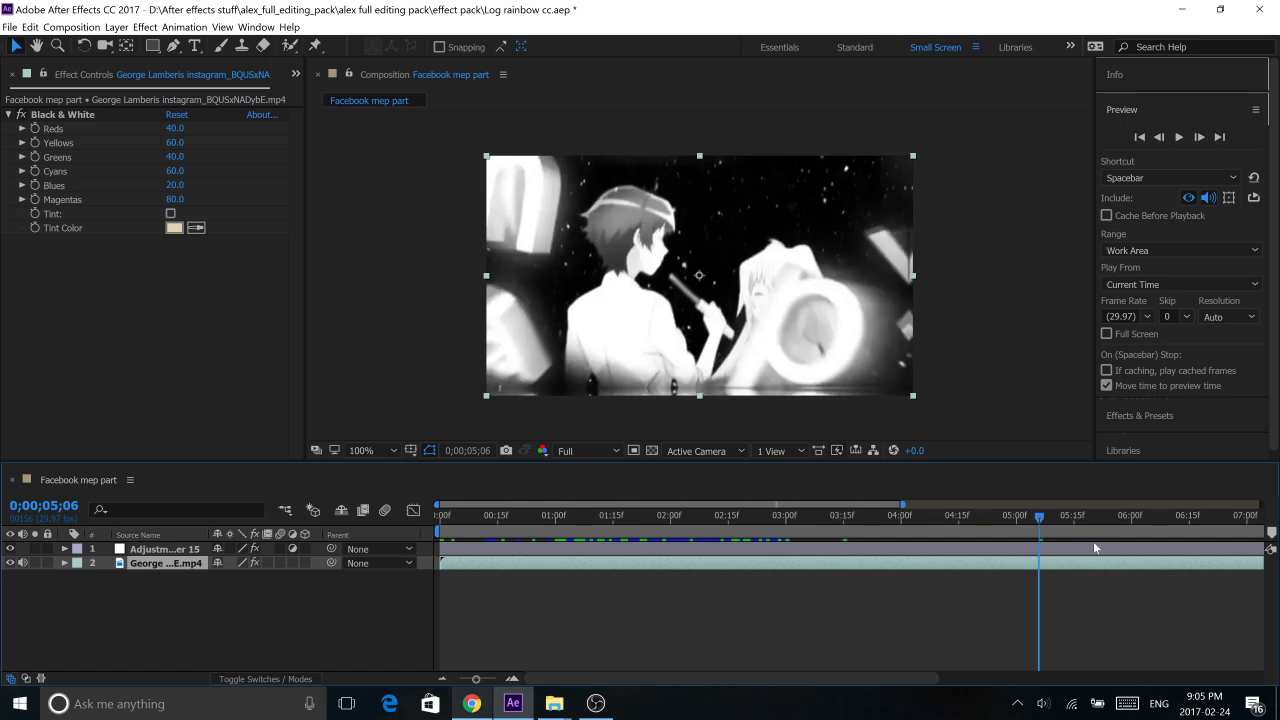
left_click_drag(776, 564, 440, 560)
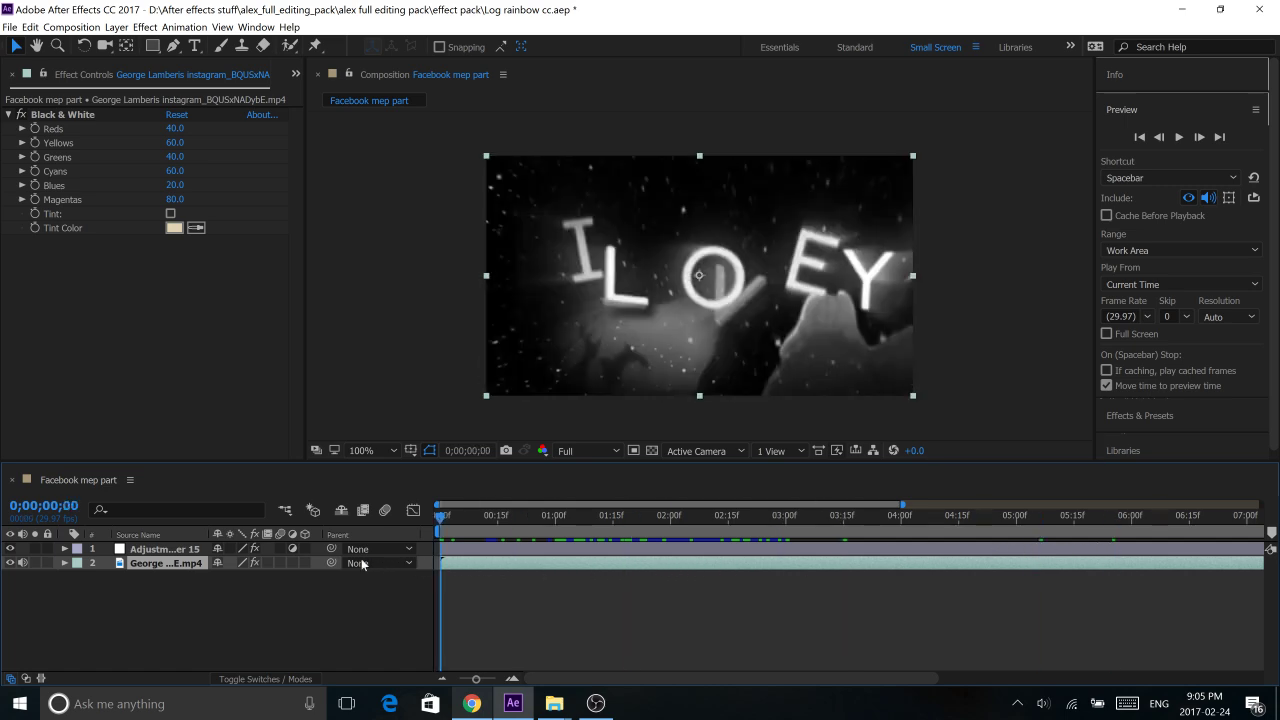
Switch on Adjustment Layer 15's 4-Color Gradient and preview the colourised animation
left_click(480, 553)
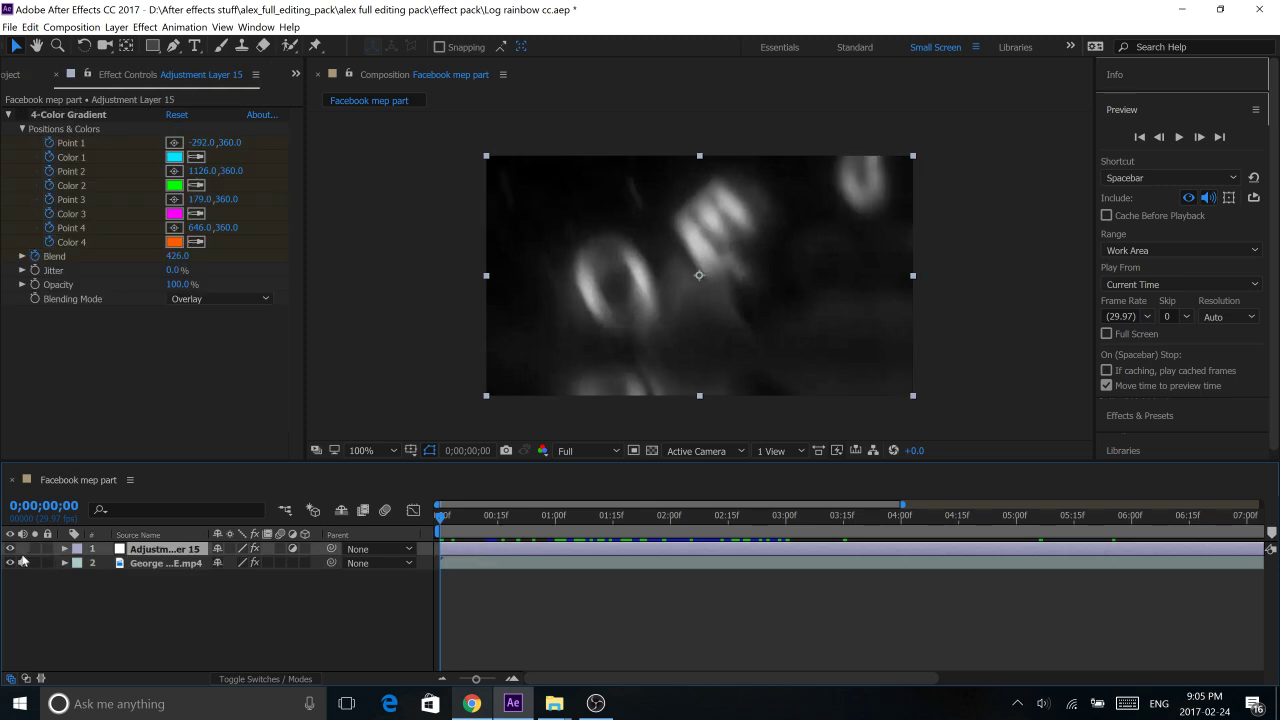
left_click(21, 116)
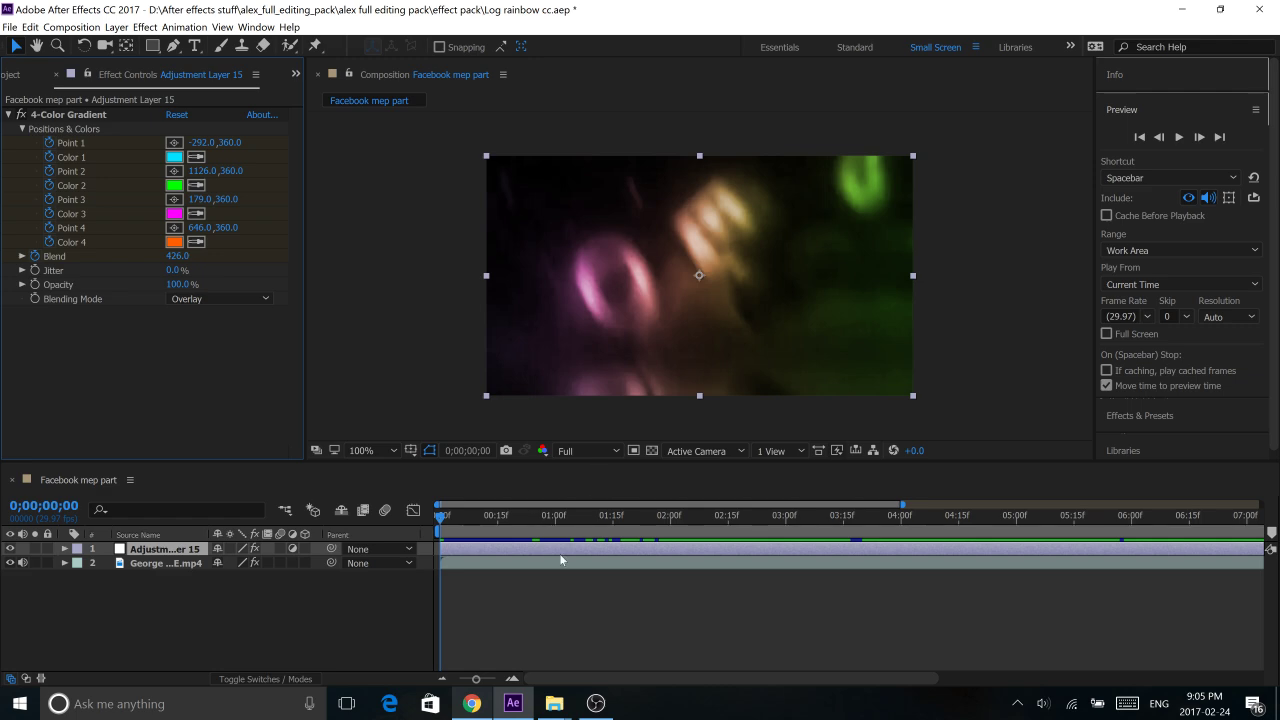
left_click(1178, 138)
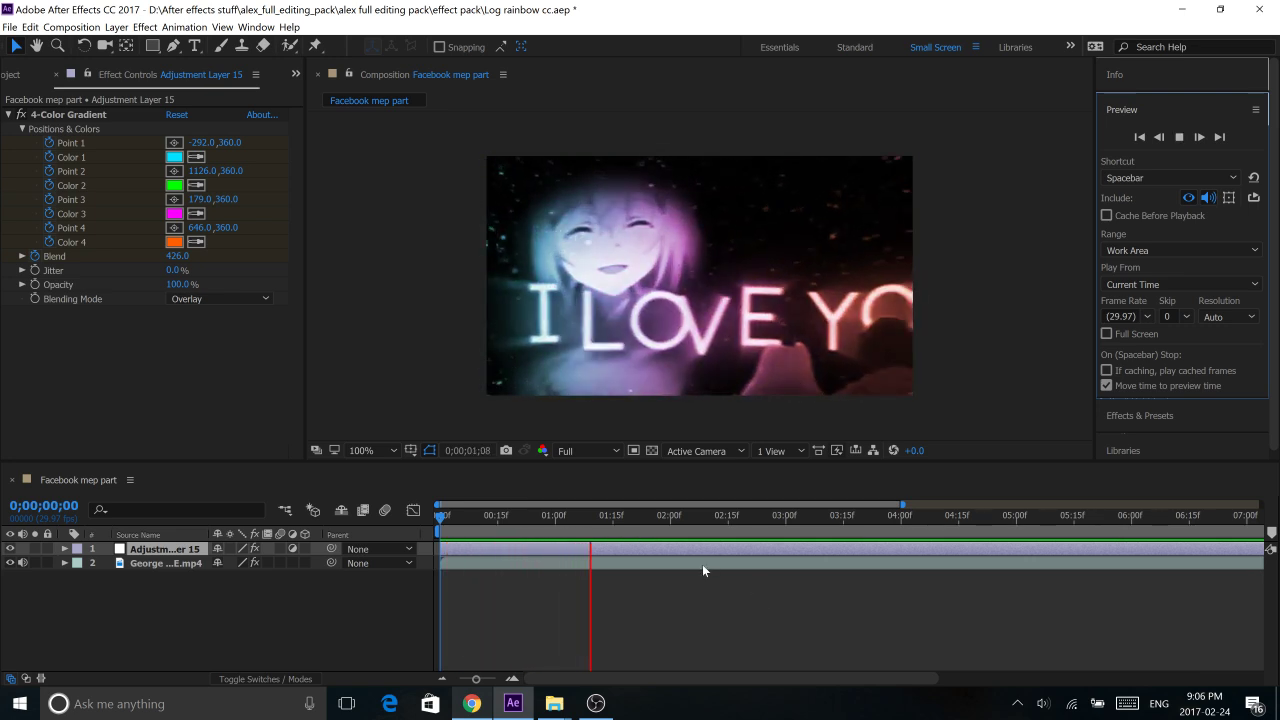
left_click(437, 518)
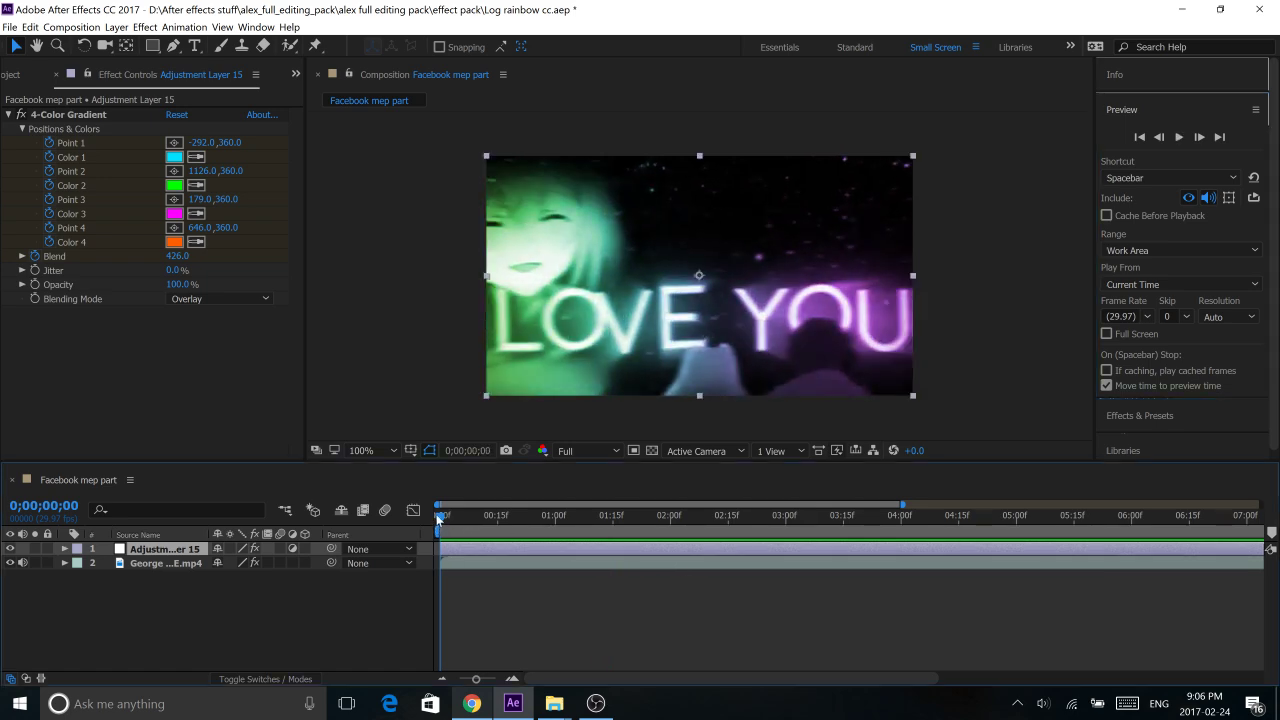
left_click(1180, 138)
key("space")
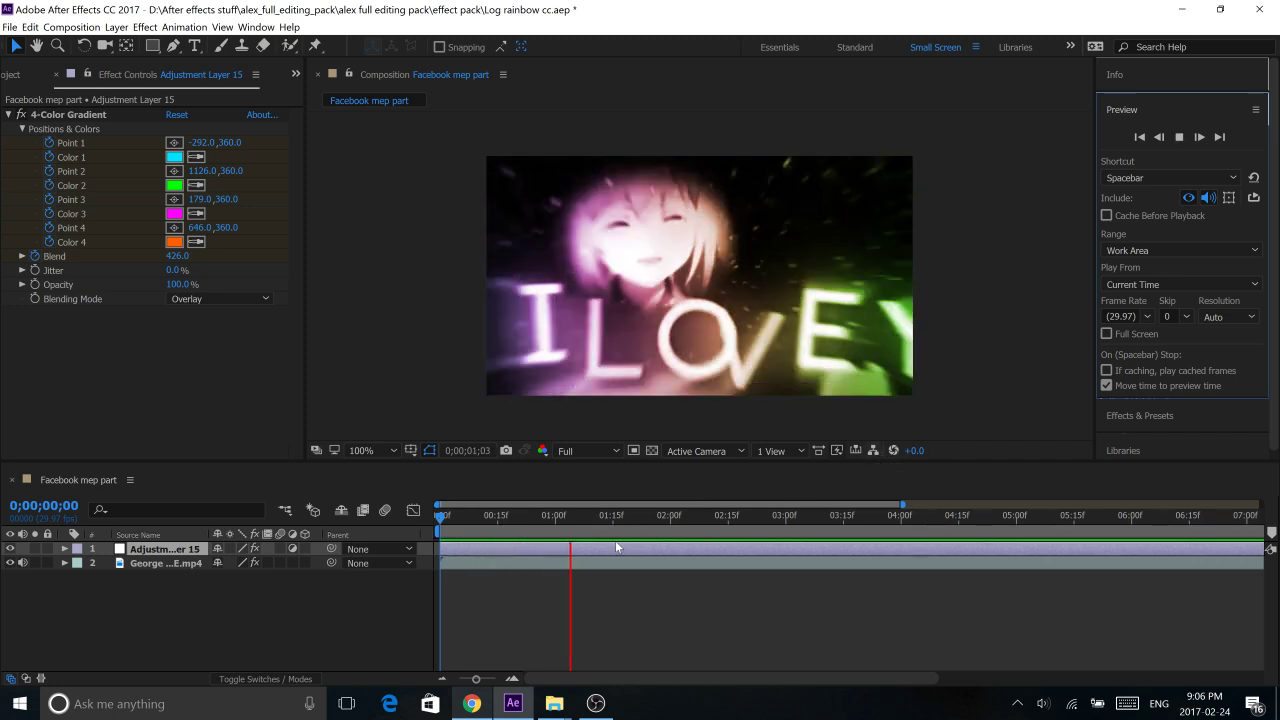
Scrub around frames 0;00;00;19–22 and reopen the gradient's Positions & Colors settings
left_click(512, 515)
left_click_drag(559, 519, 527, 540)
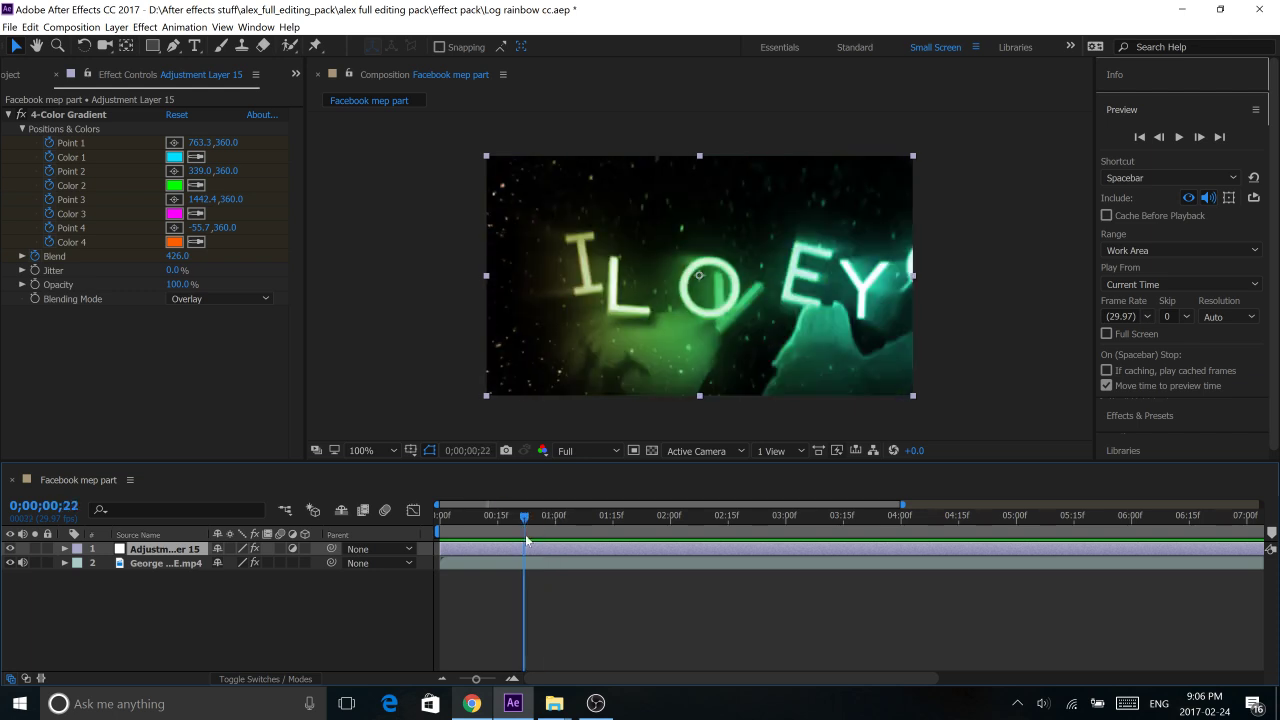
left_click(22, 129)
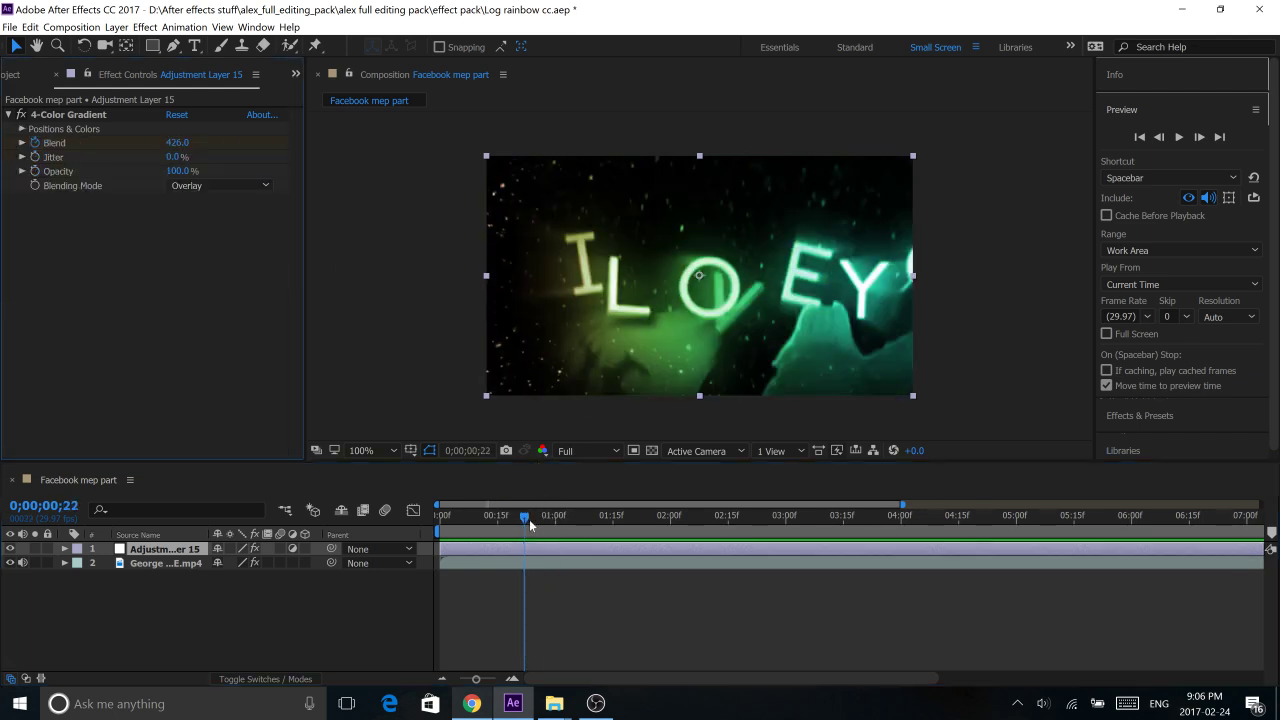
key("space")
key("Home")
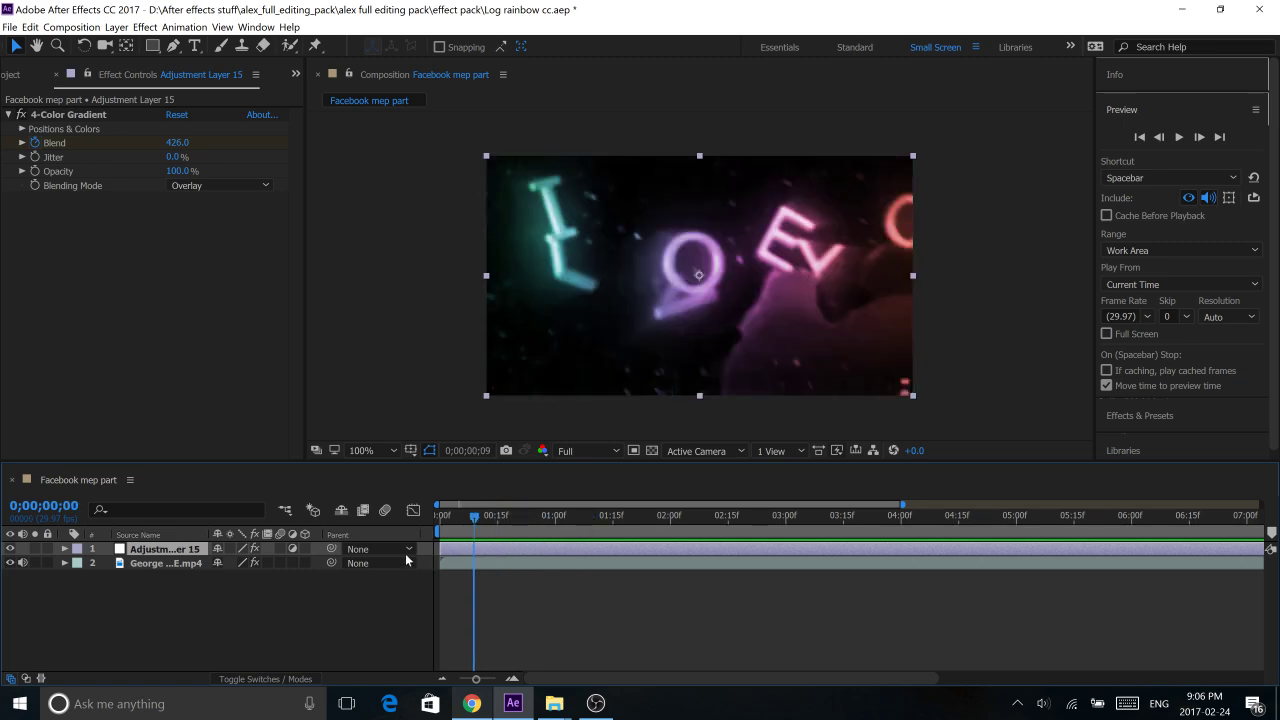
left_click_drag(543, 537, 517, 535)
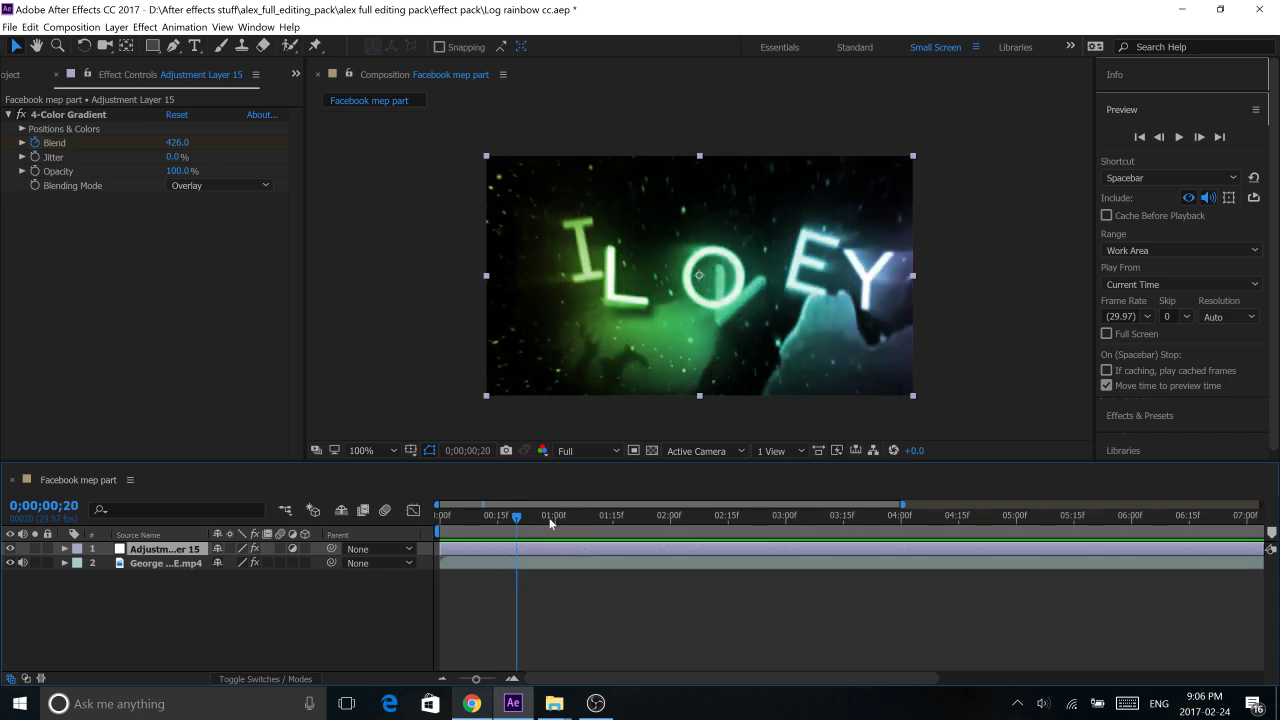
left_click(22, 129)
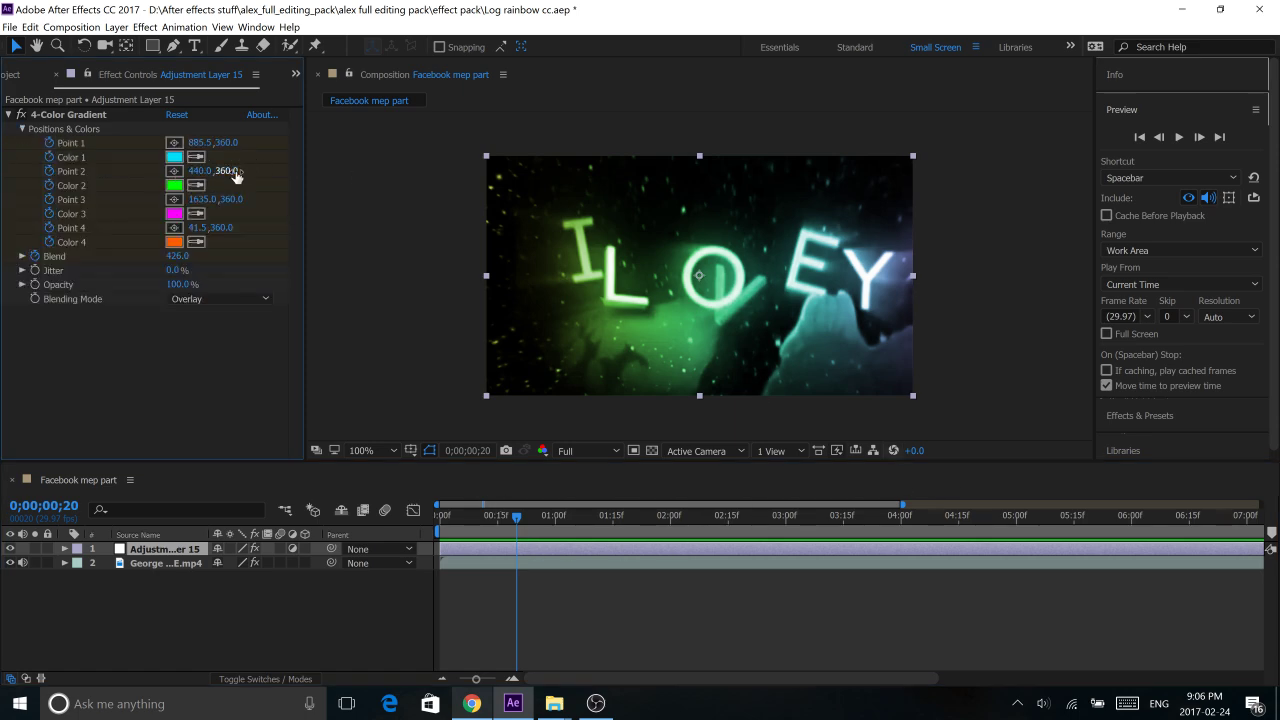
Change the gradient's Color 1 from cyan to a bluish purple
left_click(175, 157)
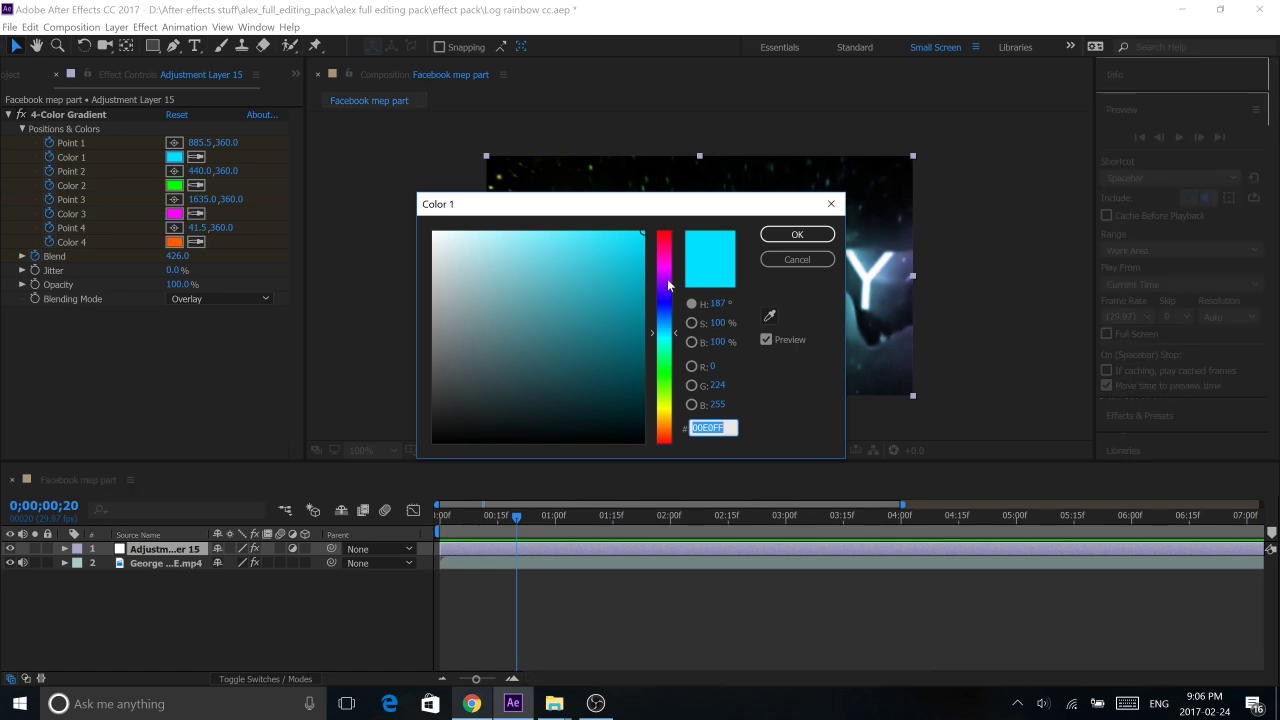
left_click(668, 276)
left_click_drag(668, 278, 669, 295)
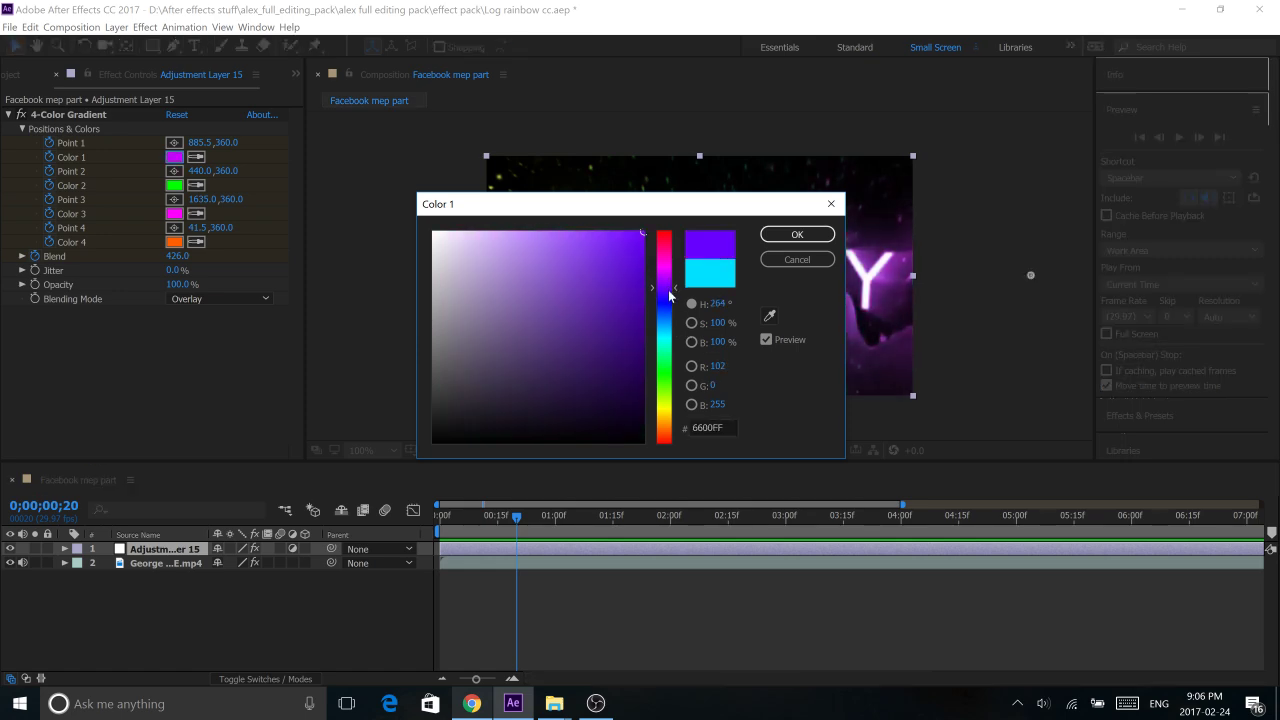
left_click(827, 238)
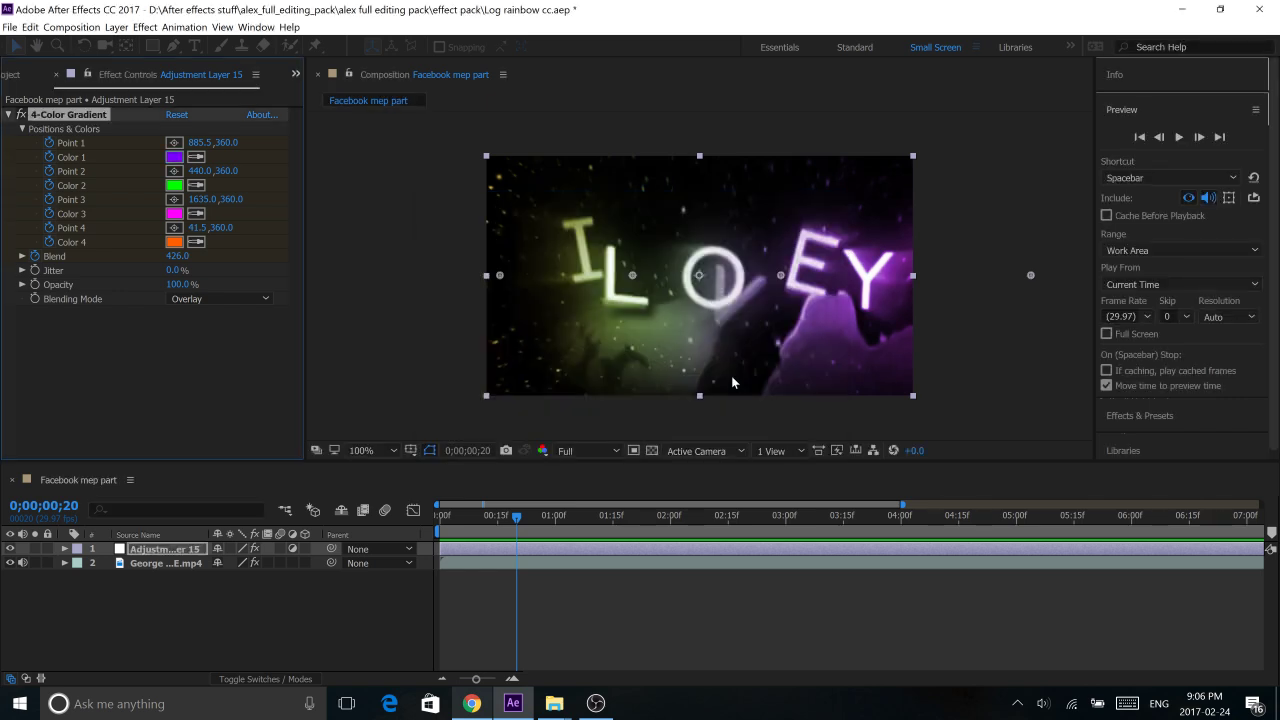
Change Color 2 from green to blue and return to the composition's start
left_click(174, 185)
left_click(665, 312)
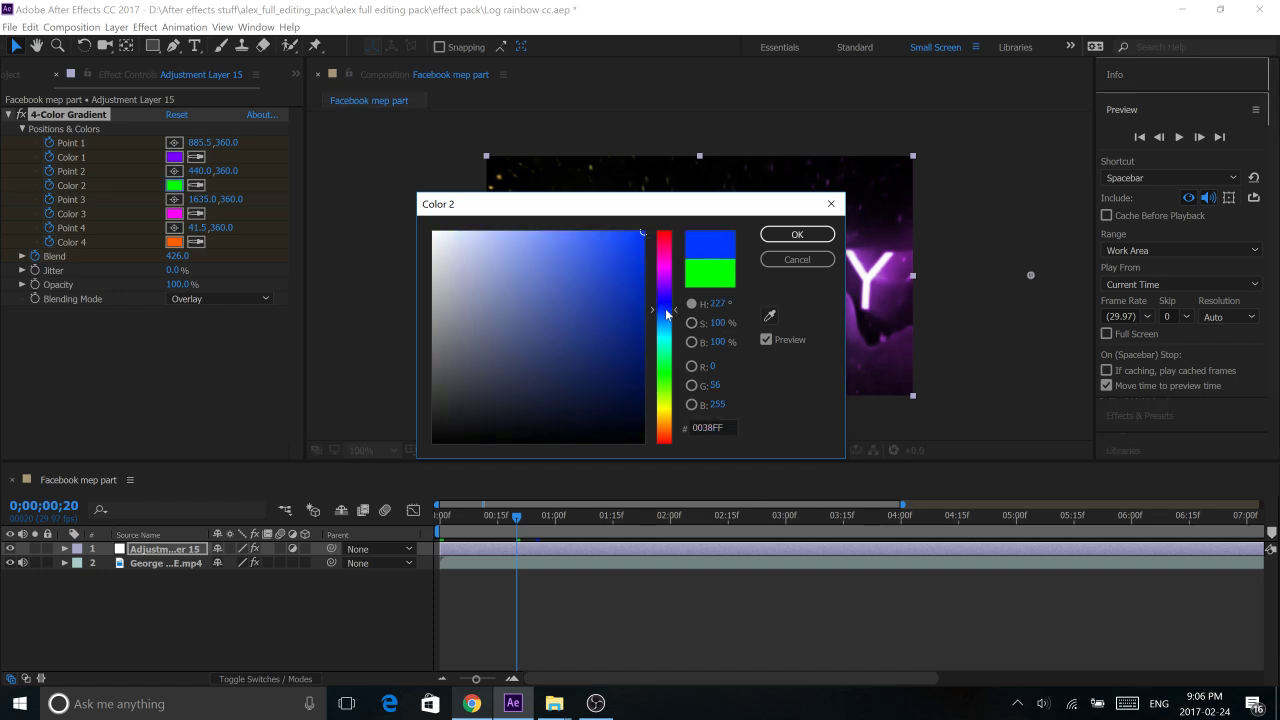
left_click(797, 234)
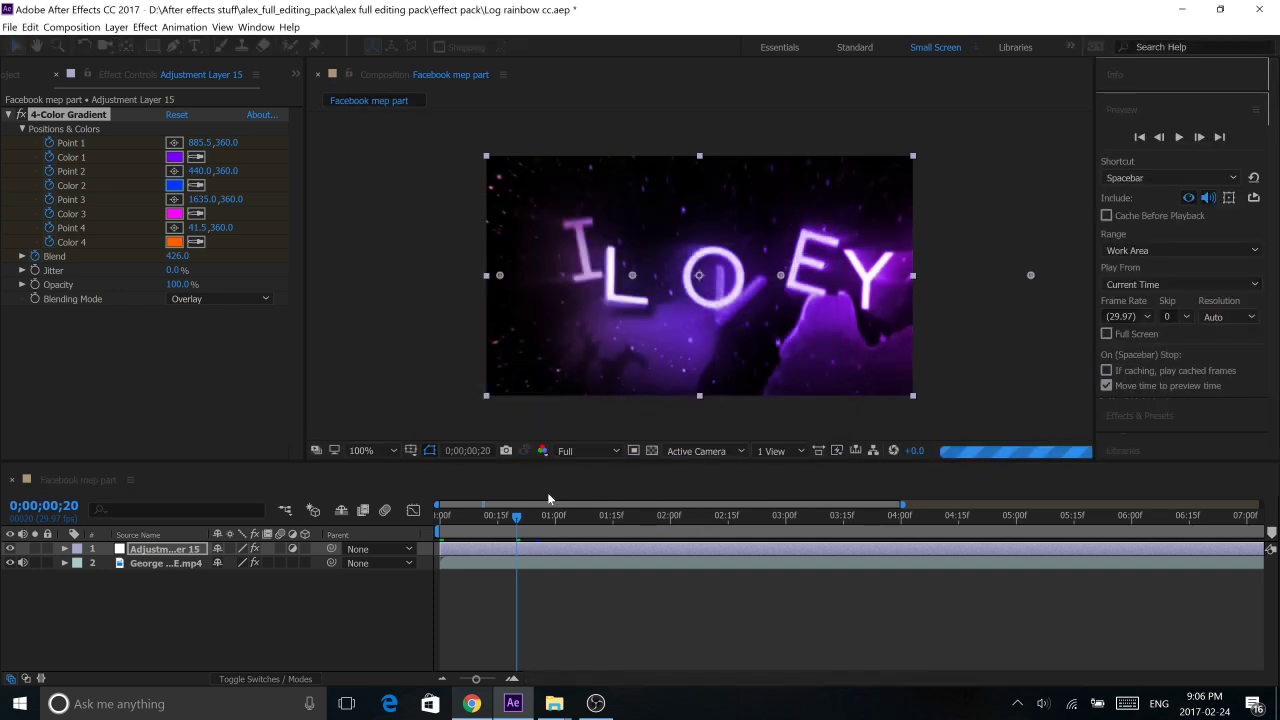
key("Home")
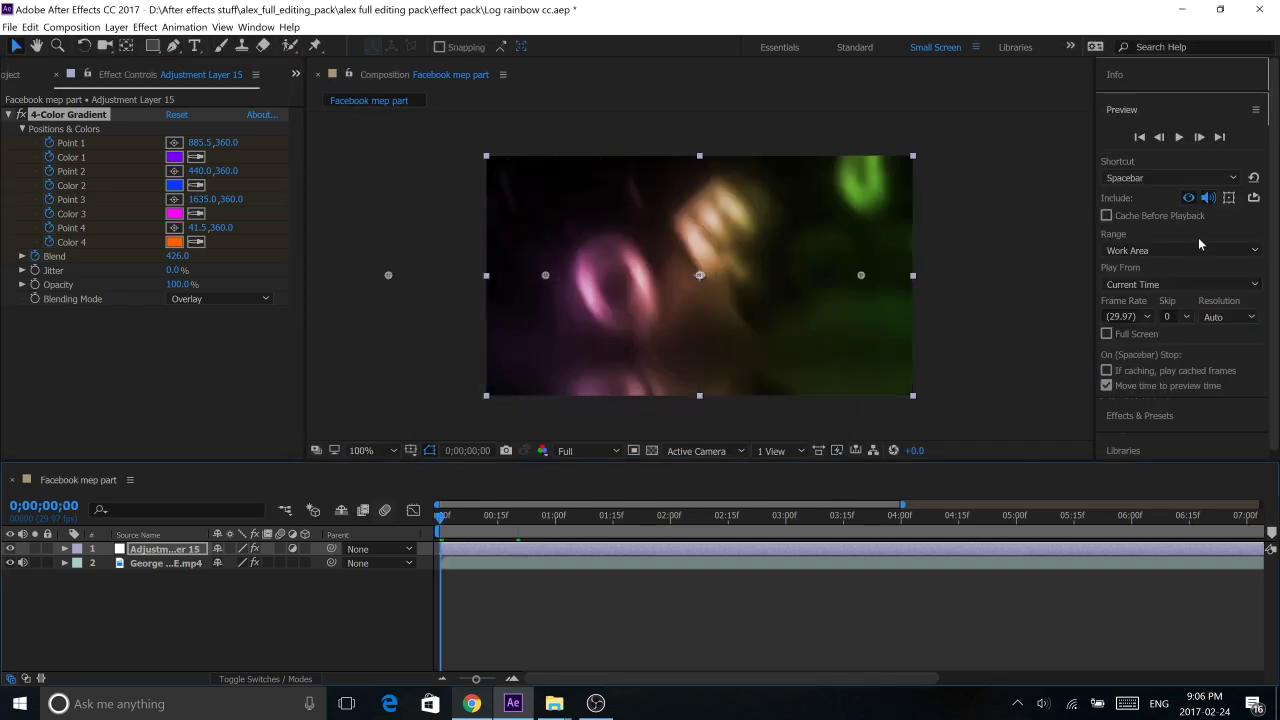
left_click(1177, 125)
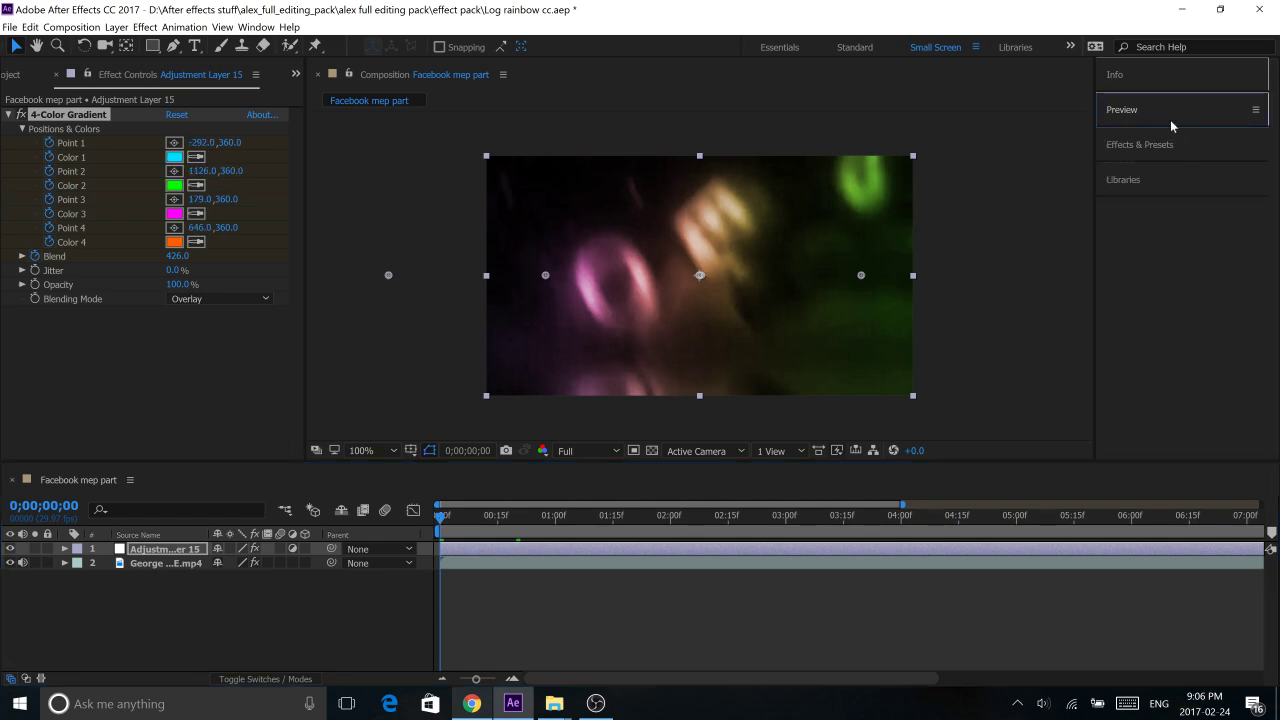
left_click(1171, 121)
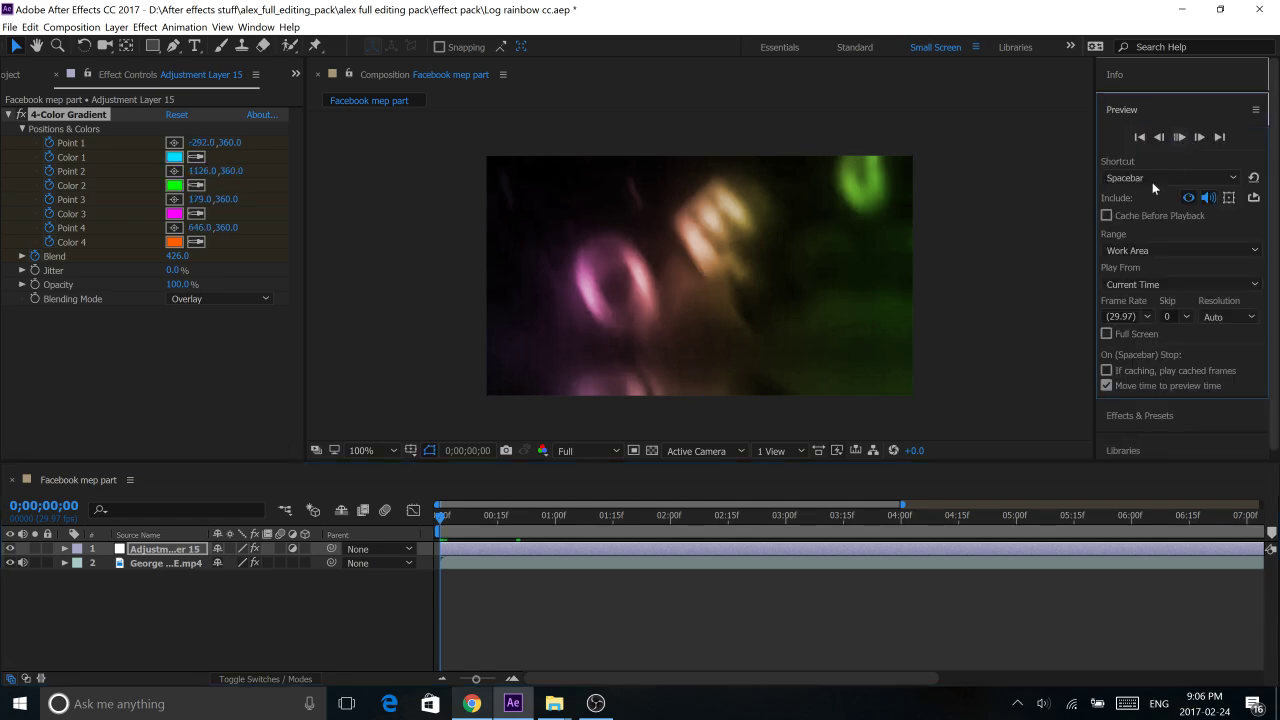
key("space")
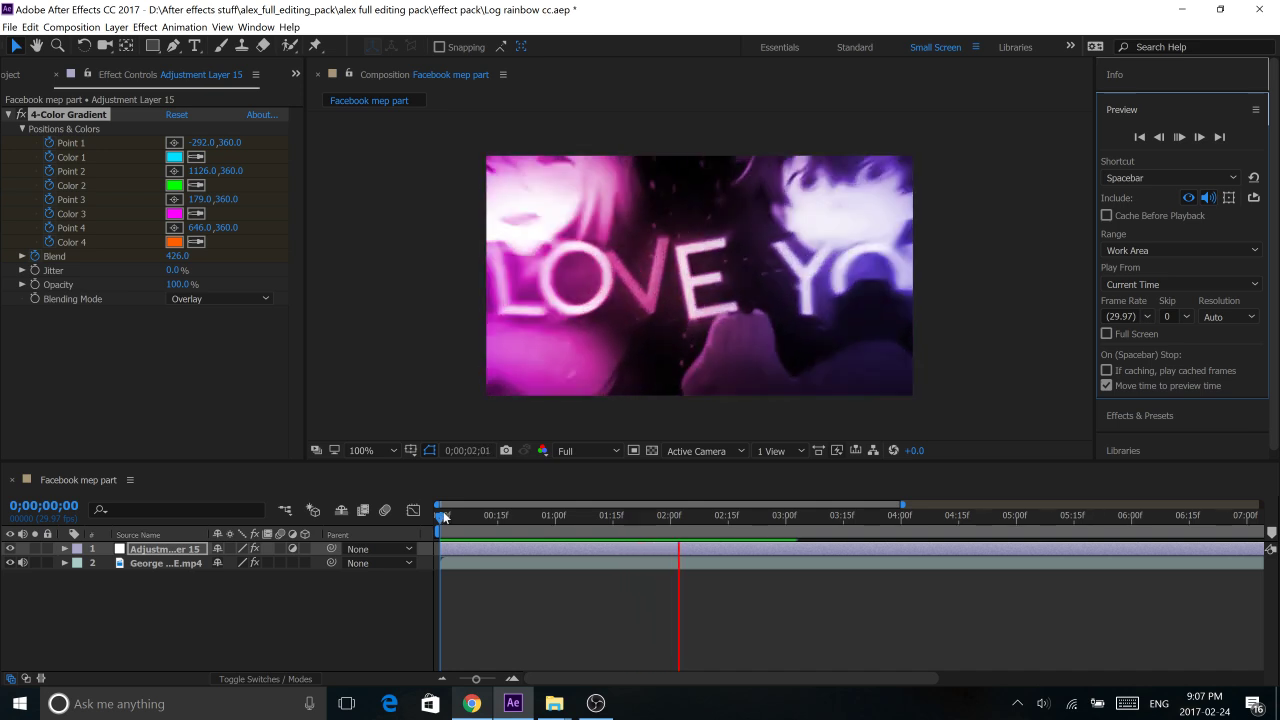
left_click_drag(444, 516, 447, 516)
left_click_drag(553, 538, 568, 538)
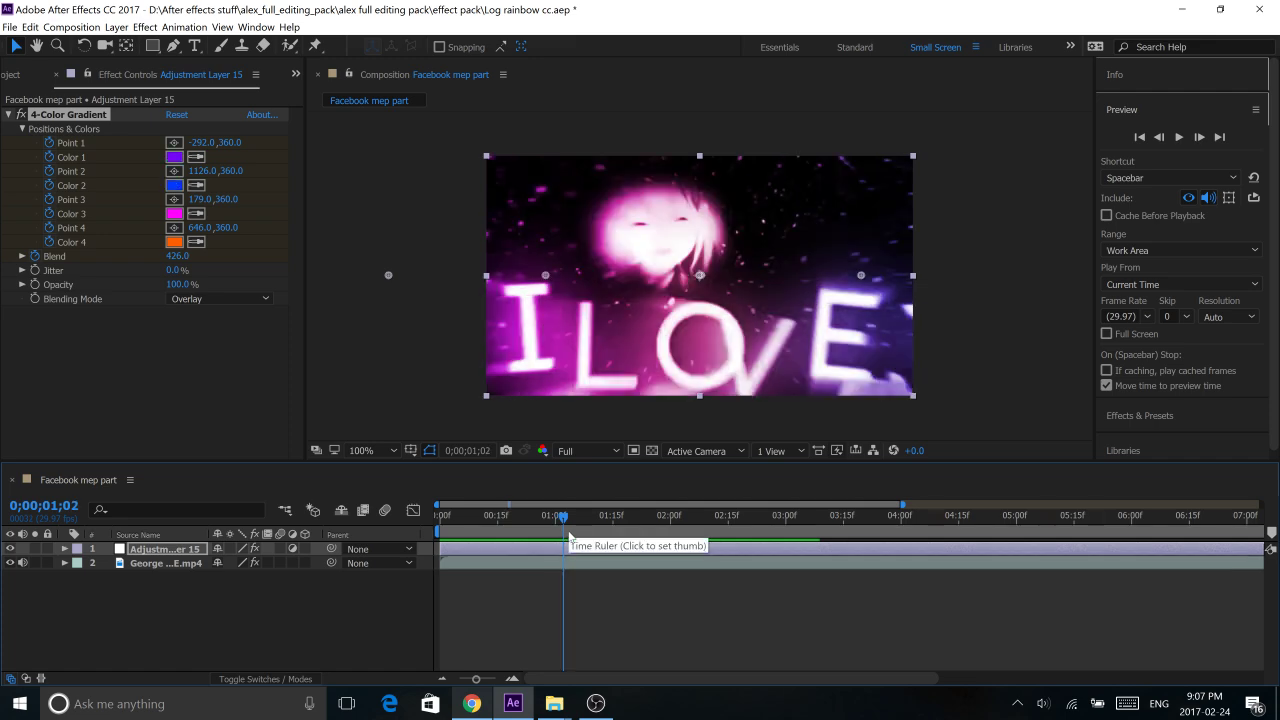
left_click(534, 535)
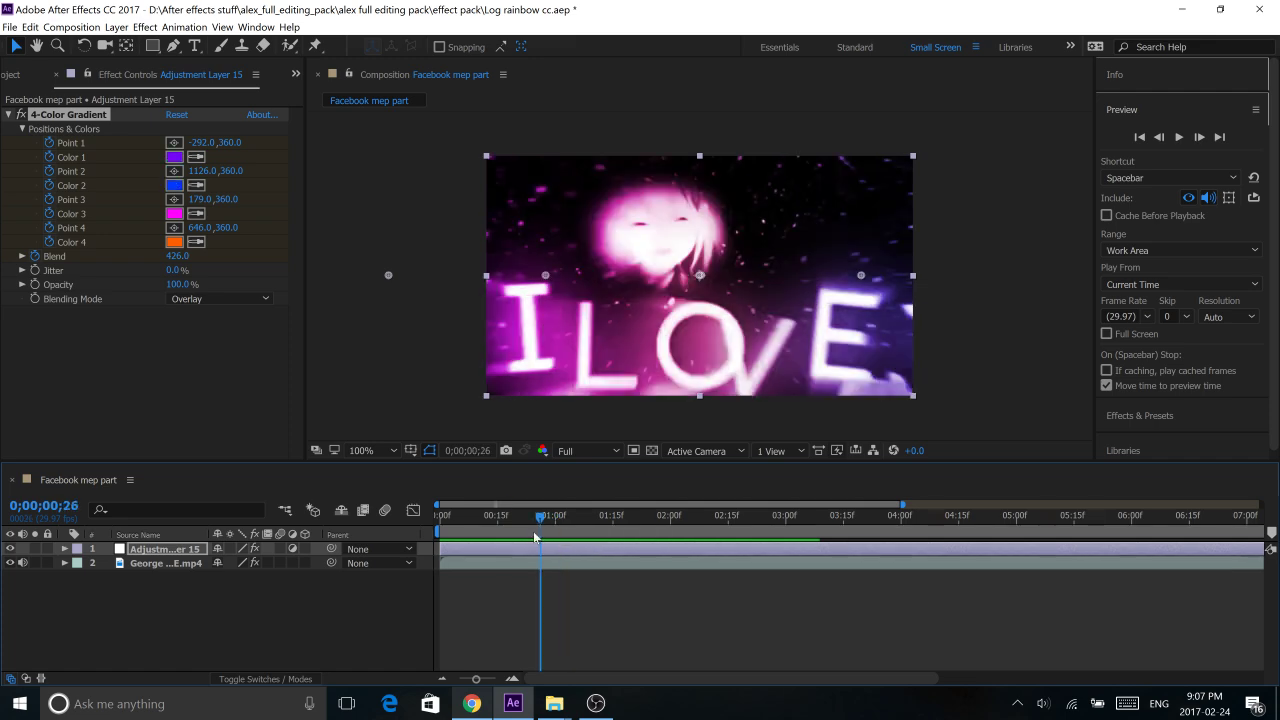
left_click_drag(534, 535, 582, 549)
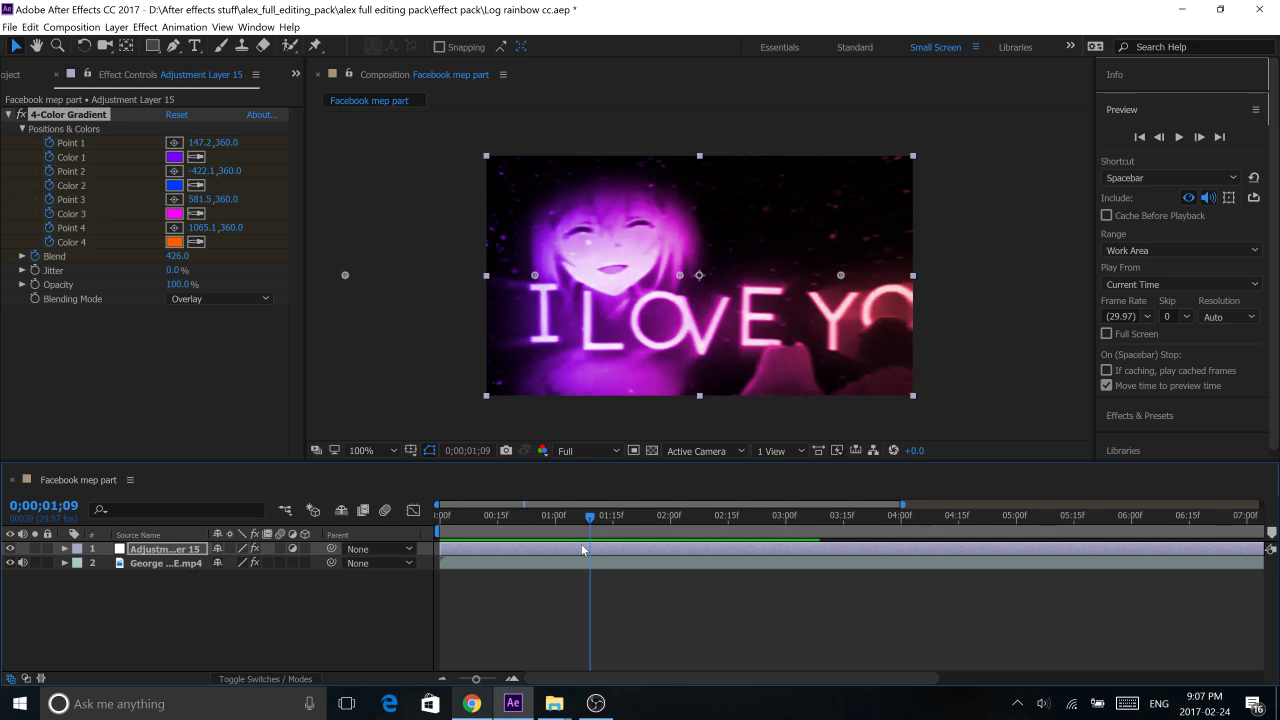
key("Home")
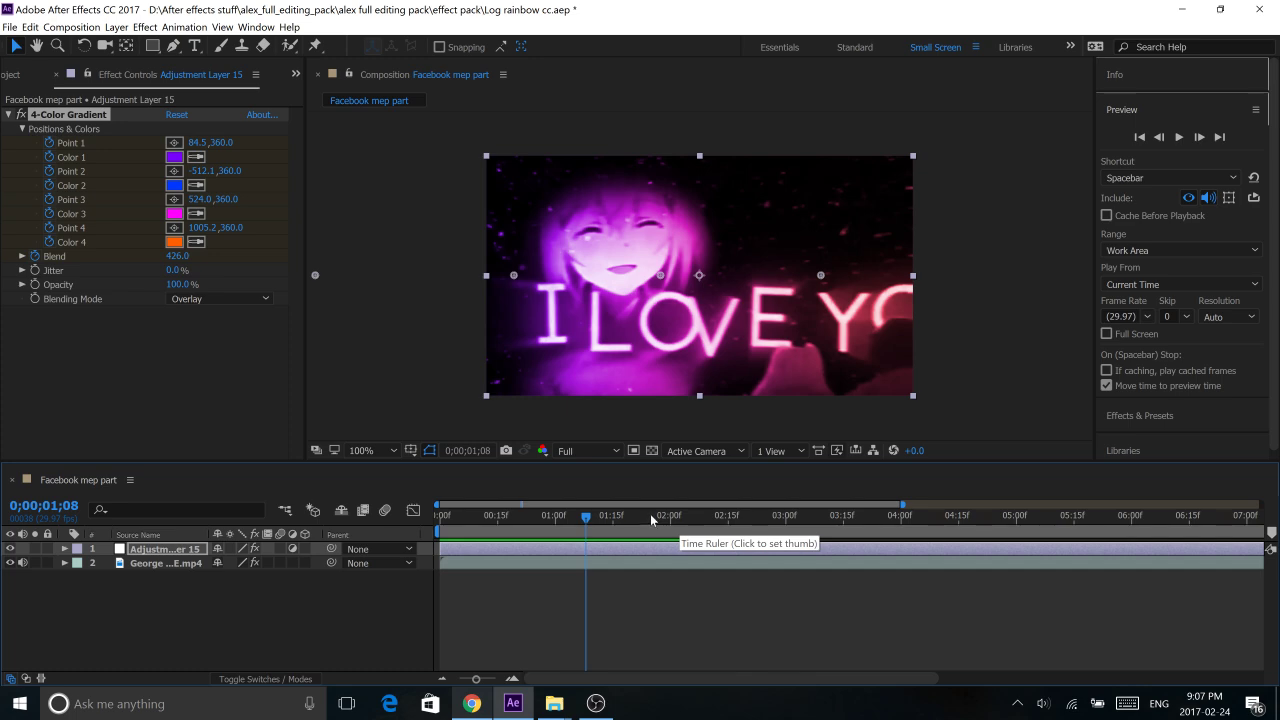
left_click_drag(654, 516, 609, 513)
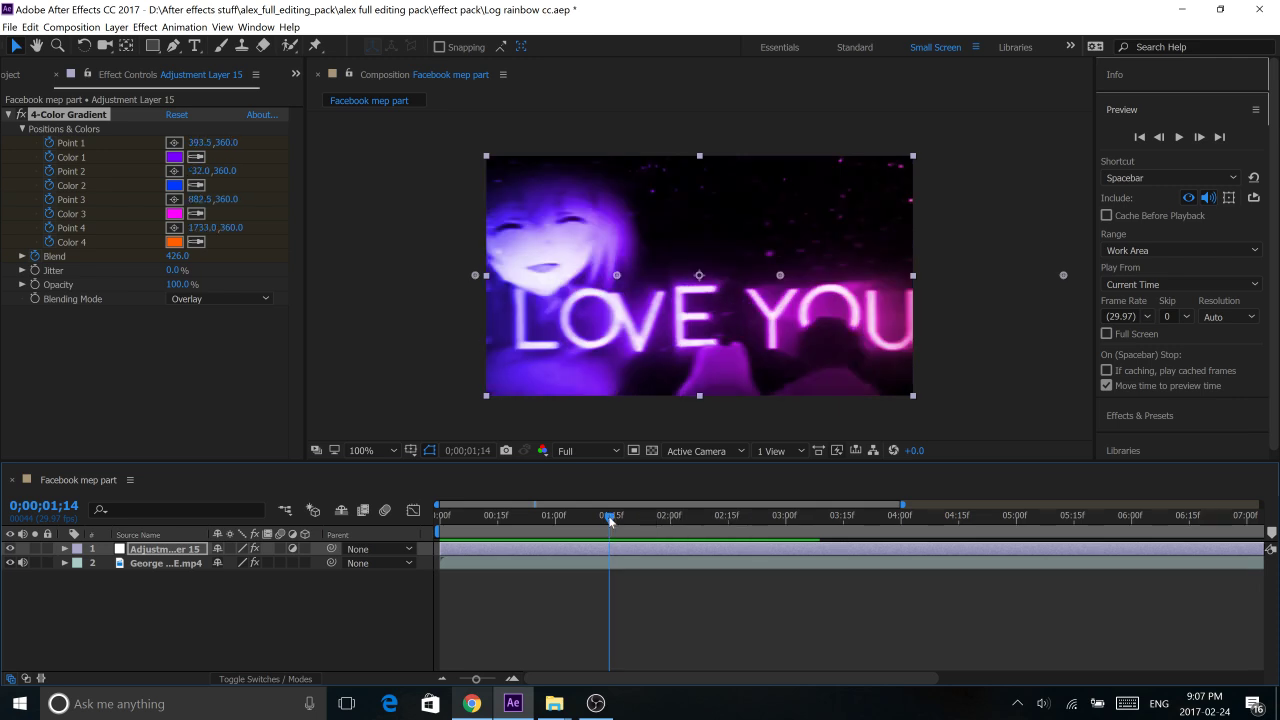
left_click_drag(622, 521, 379, 574)
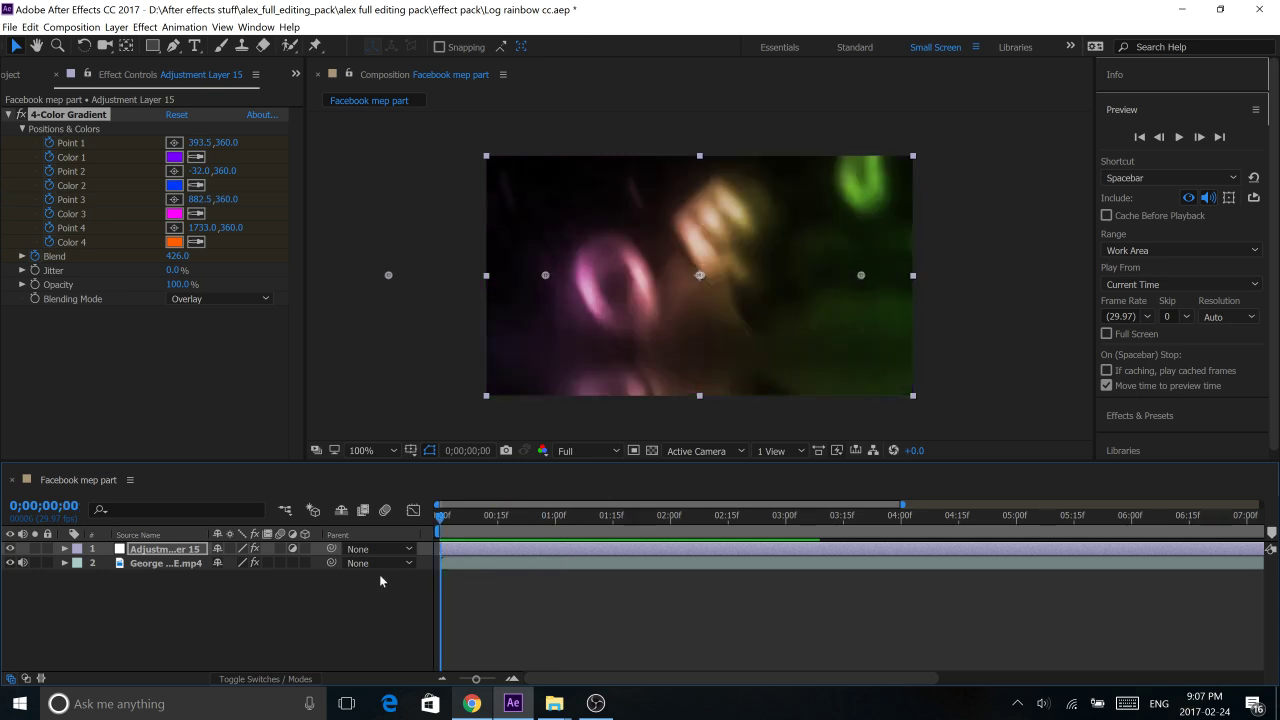
left_click(1180, 137)
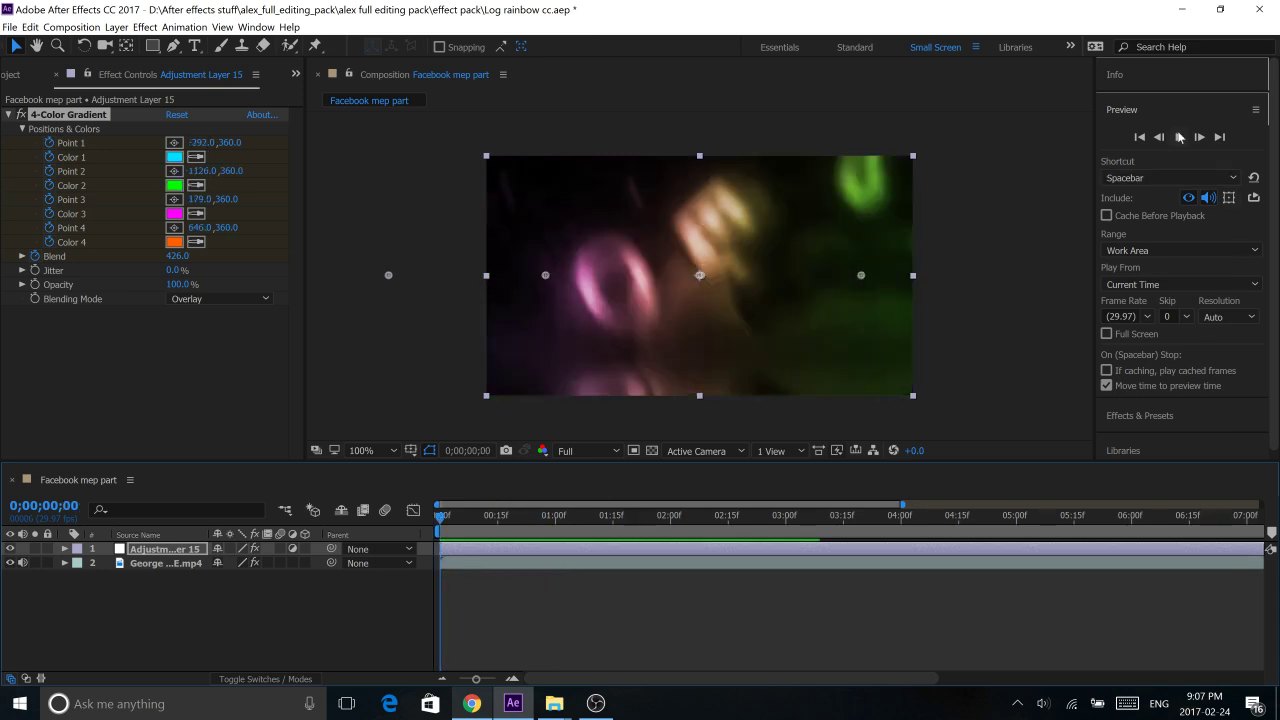
left_click(22, 129)
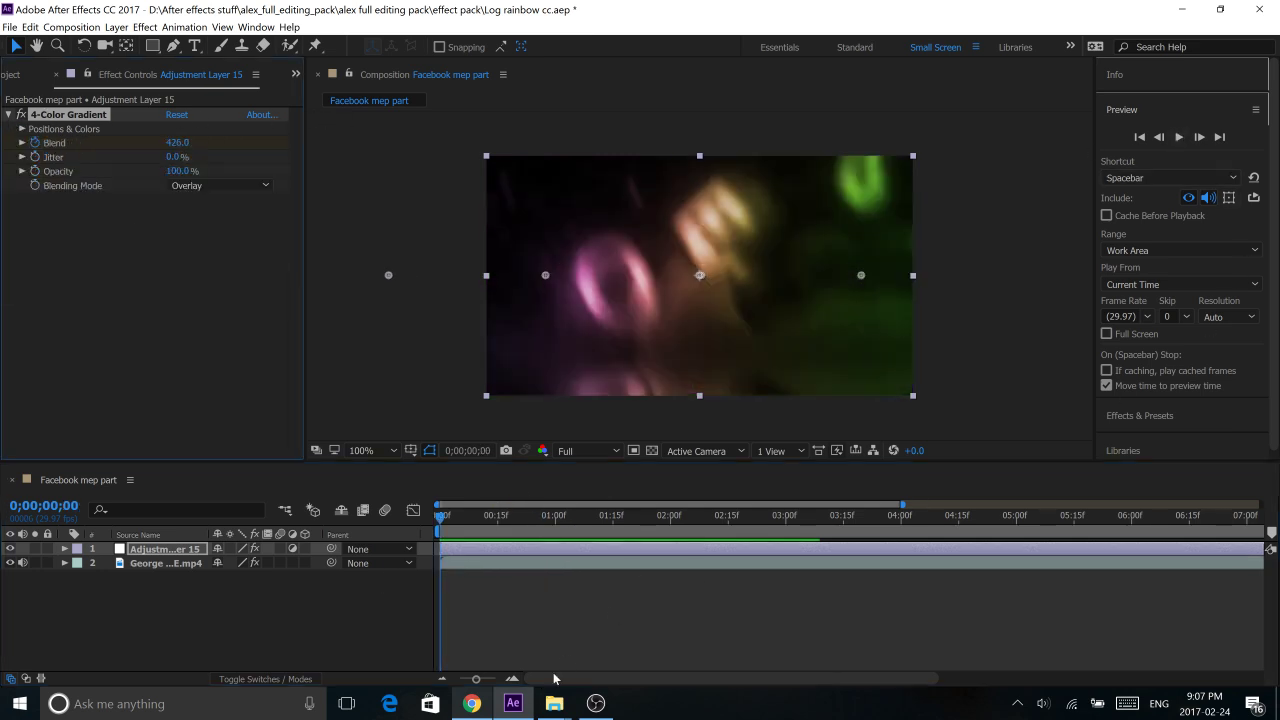